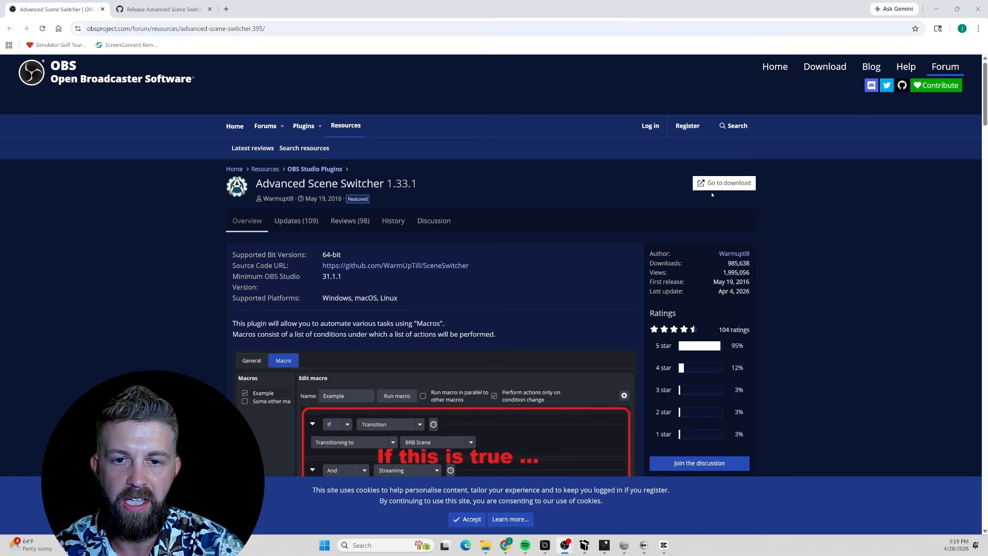
Open the Advanced Scene Switcher download page and scroll through the 1.33.1 release notes
left_click(730, 185)
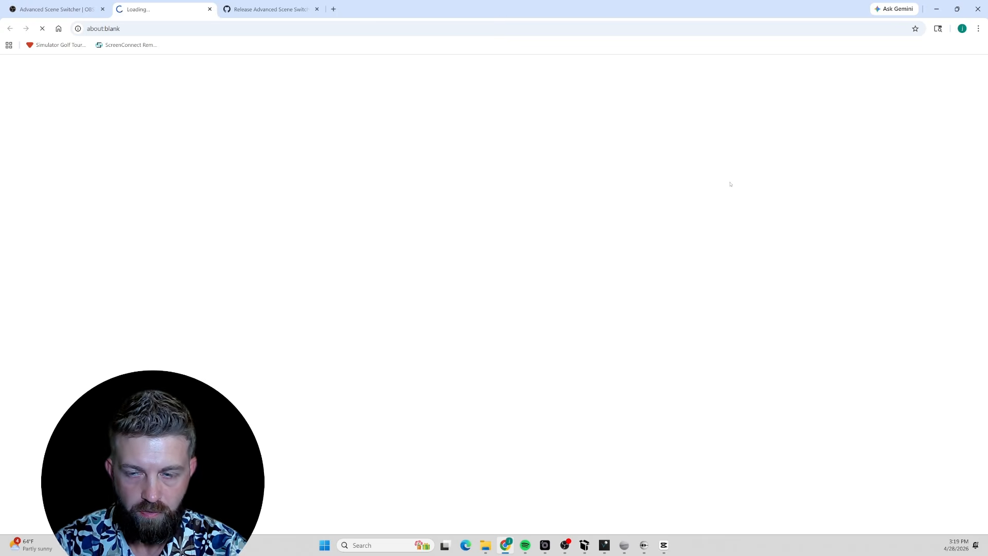
scroll(529, 252, "down", 20)
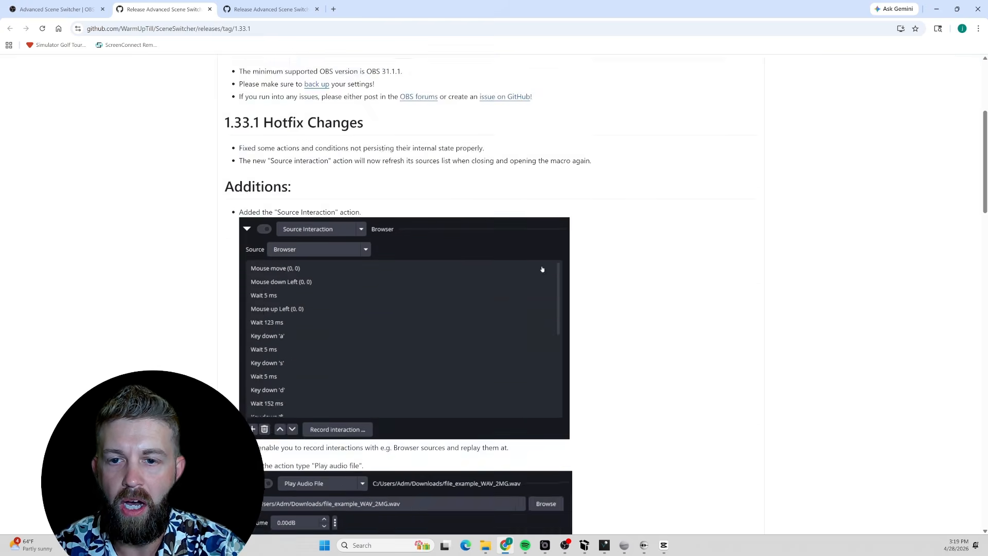
scroll(553, 308, "down", 4)
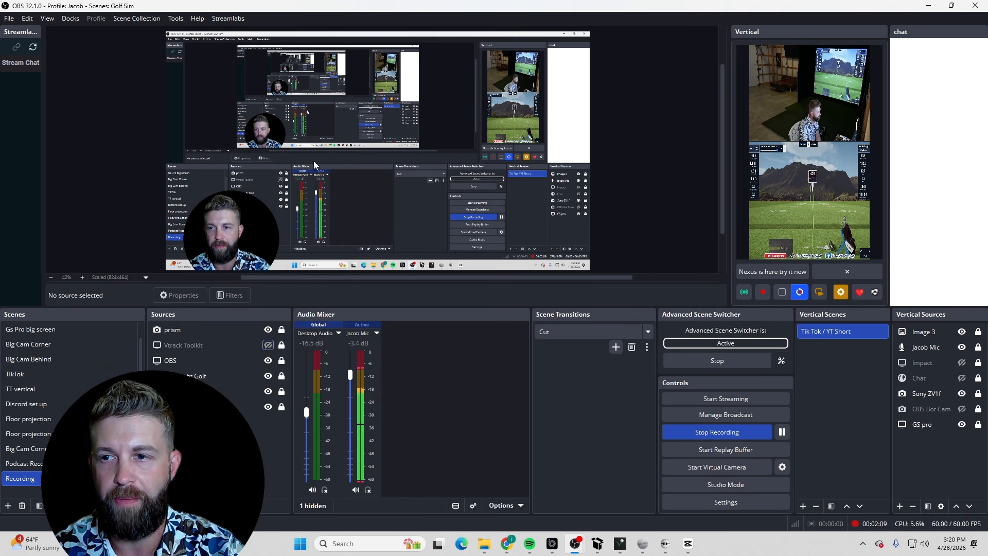
Check in the Plugin Manager that advanced-scene-switcher is enabled and close the manager
left_click(175, 20)
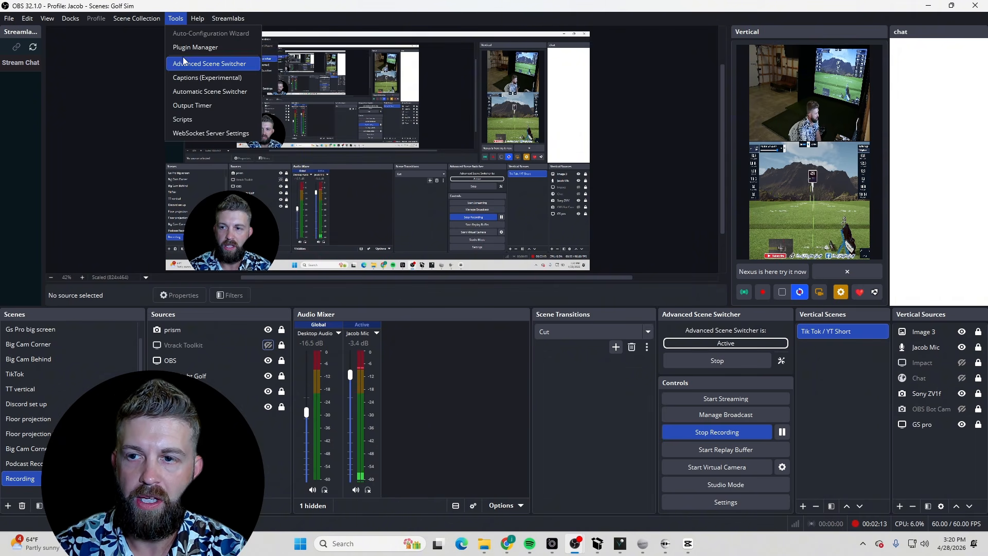
left_click(221, 47)
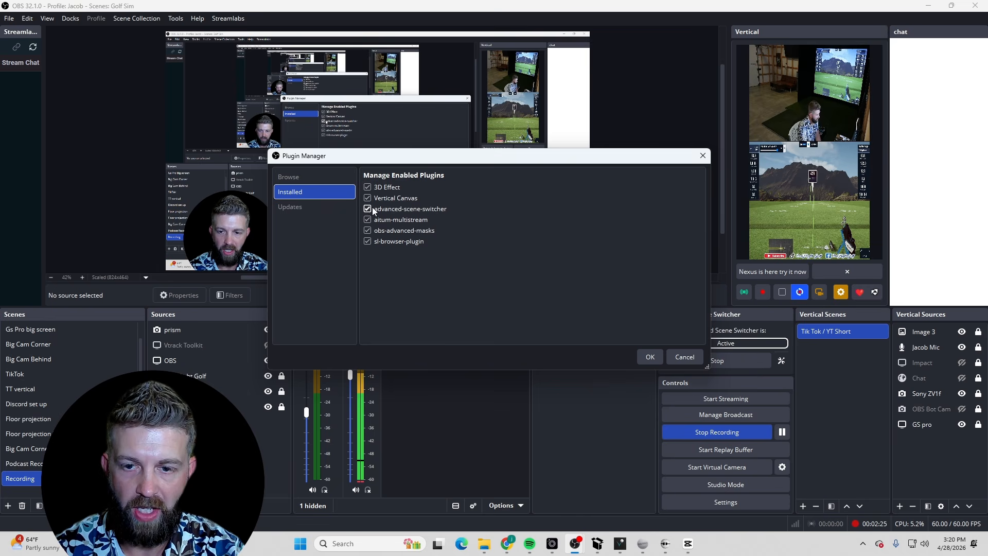
left_click(650, 357)
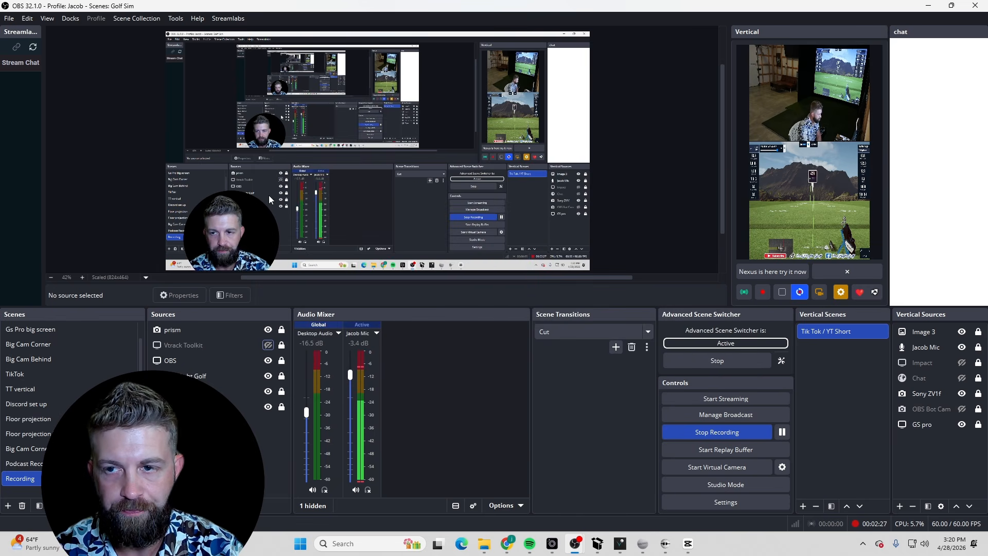
Open the Advanced Scene Switcher window and reposition and resize it
left_click(172, 23)
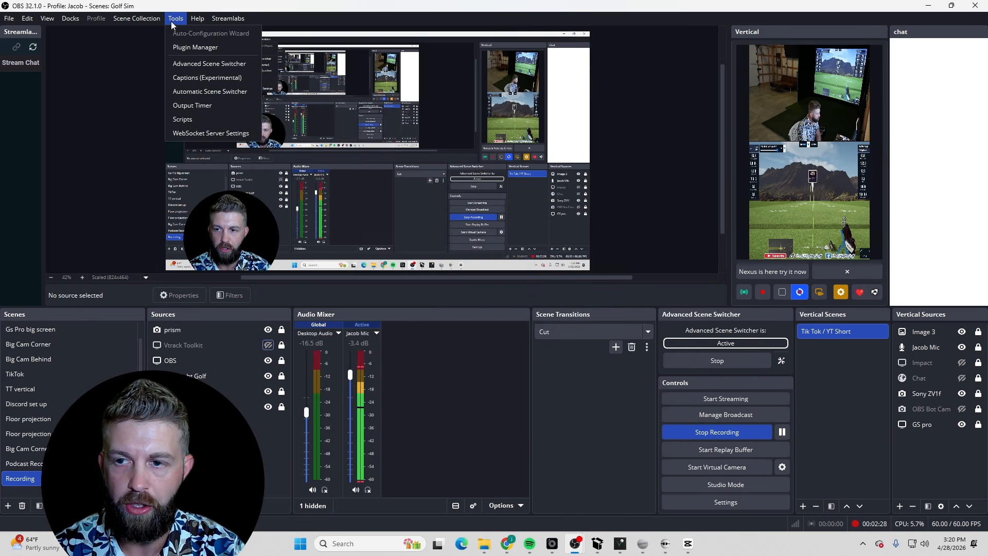
left_click(215, 65)
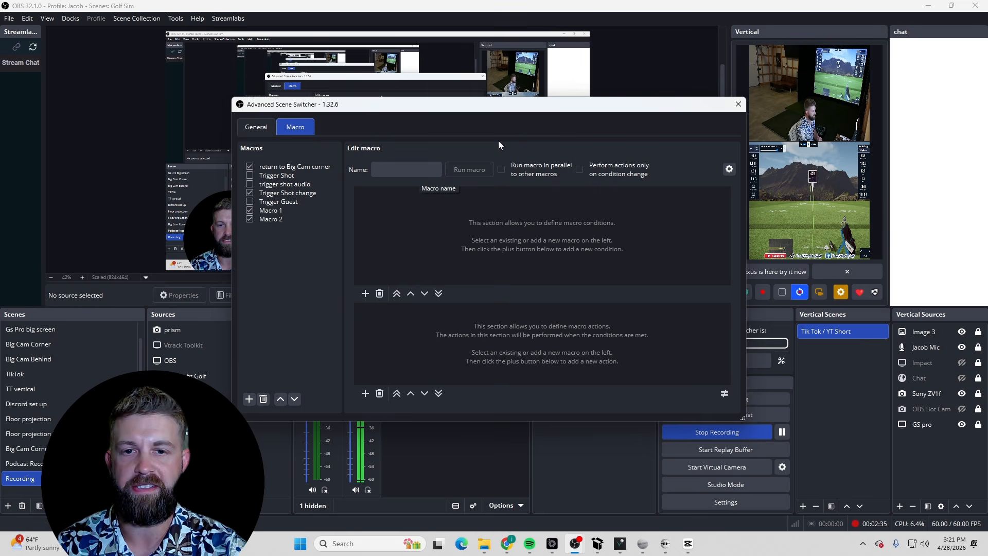
left_click_drag(495, 109, 527, 104)
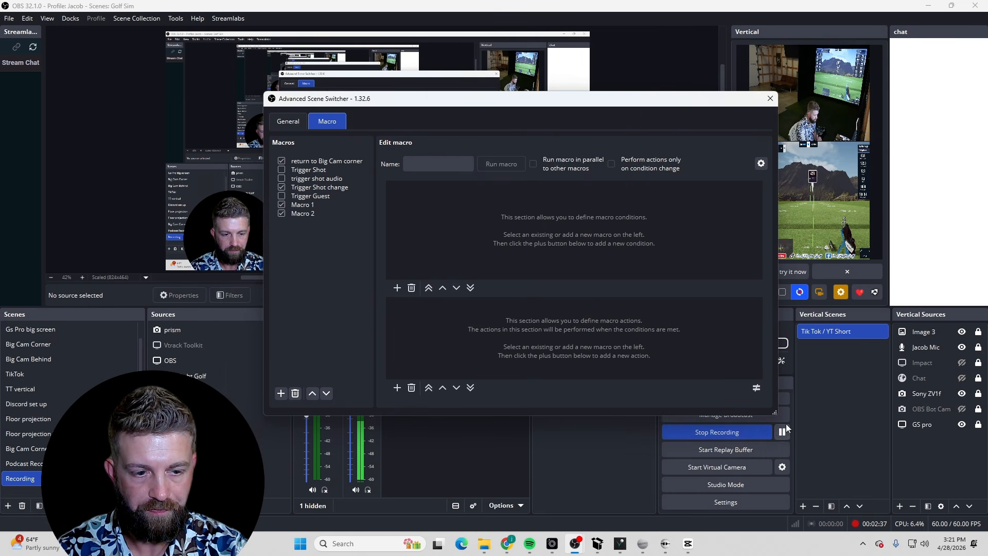
left_click_drag(776, 414, 861, 481)
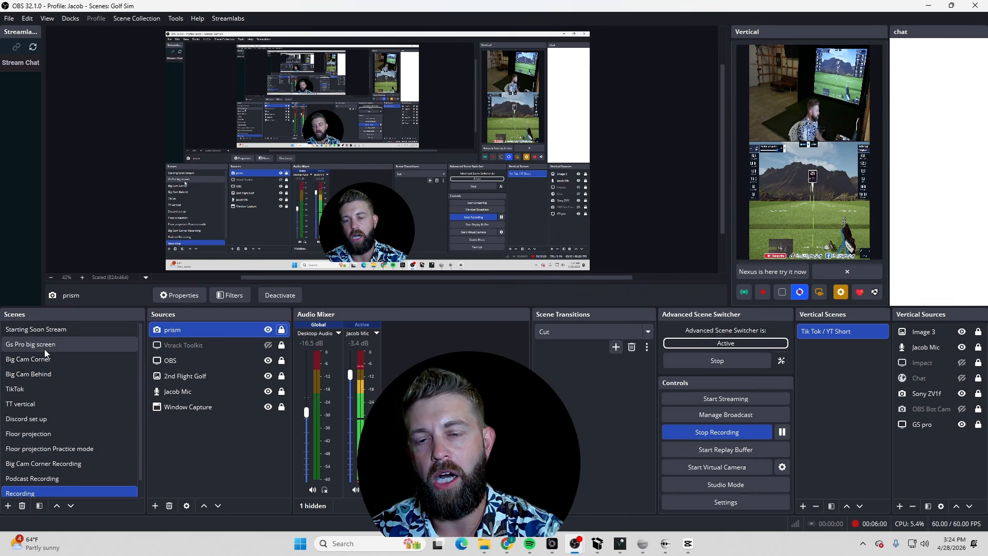
Reopen the Advanced Scene Switcher window and move it aside
left_click(181, 19)
left_click(186, 63)
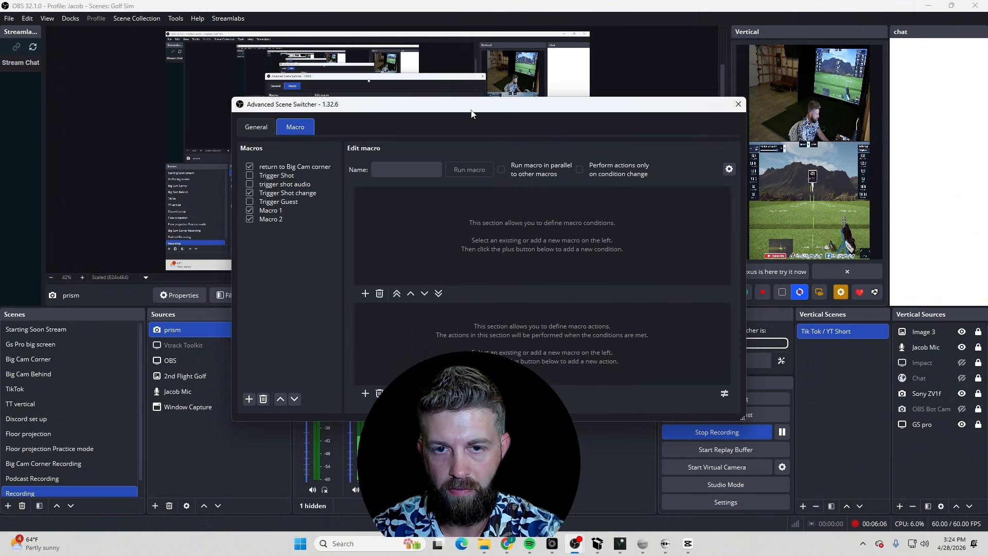
left_click_drag(471, 114, 693, 131)
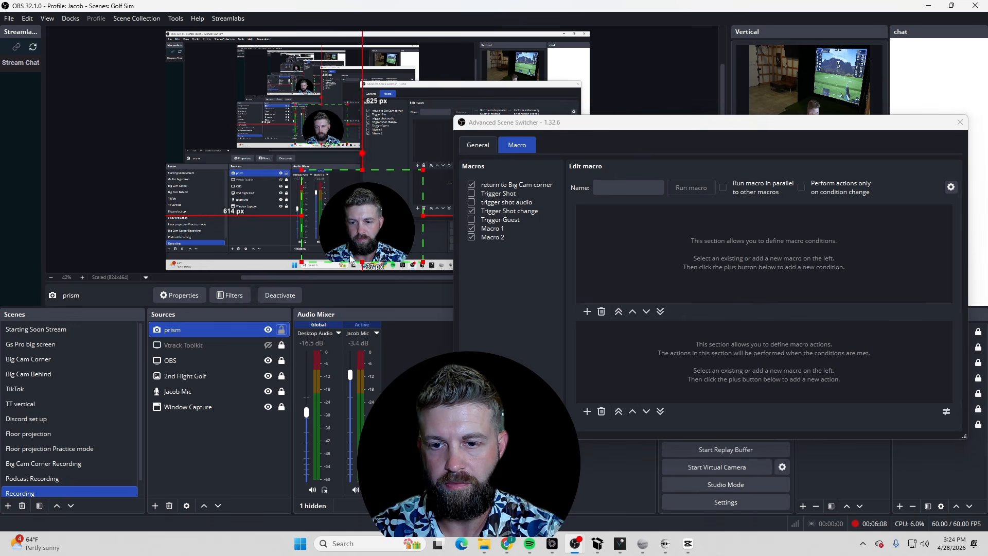
Move the prism webcam source to the left side of the preview and lock it
left_click_drag(351, 259, 213, 238)
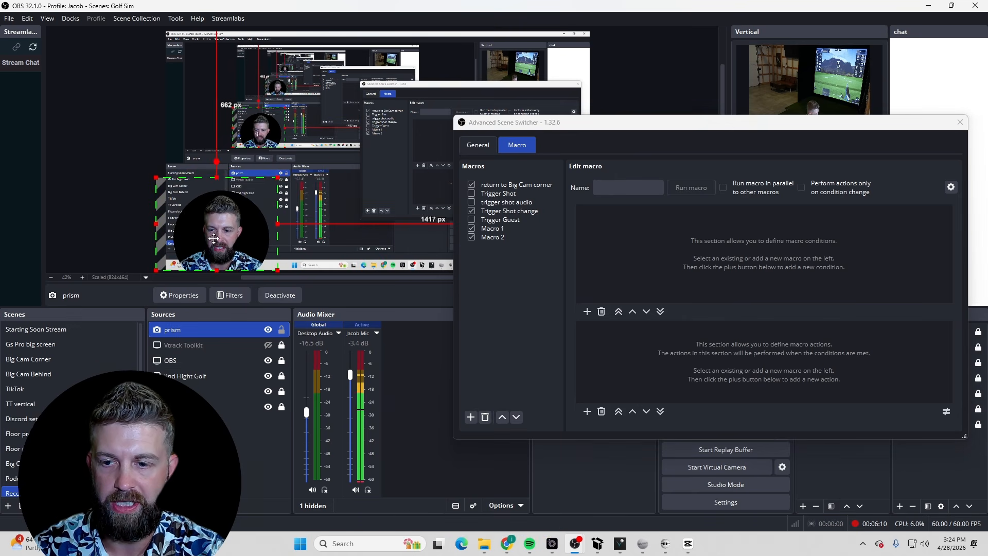
left_click(281, 329)
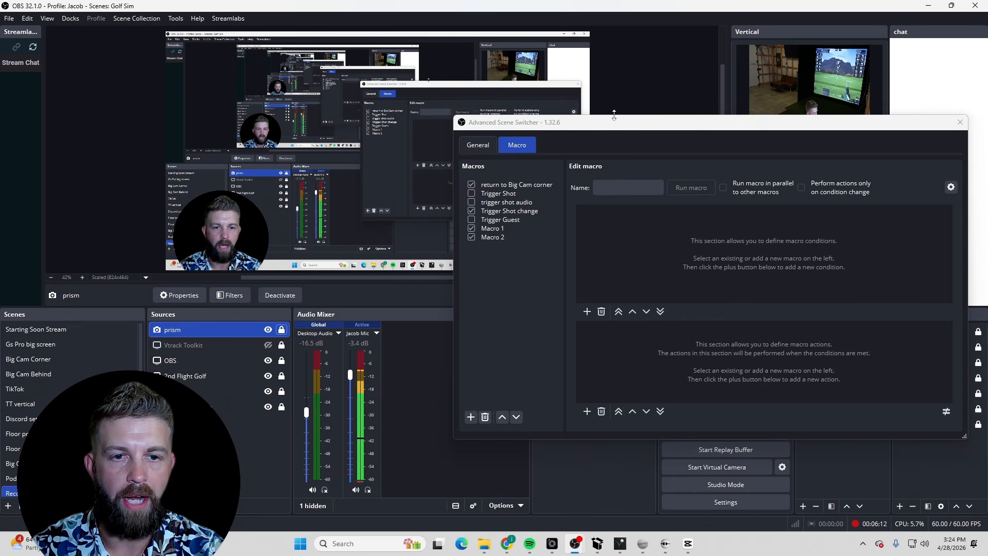
Reposition and enlarge the Advanced Scene Switcher window and open the return to Big Cam corner macro
left_click_drag(614, 121, 535, 76)
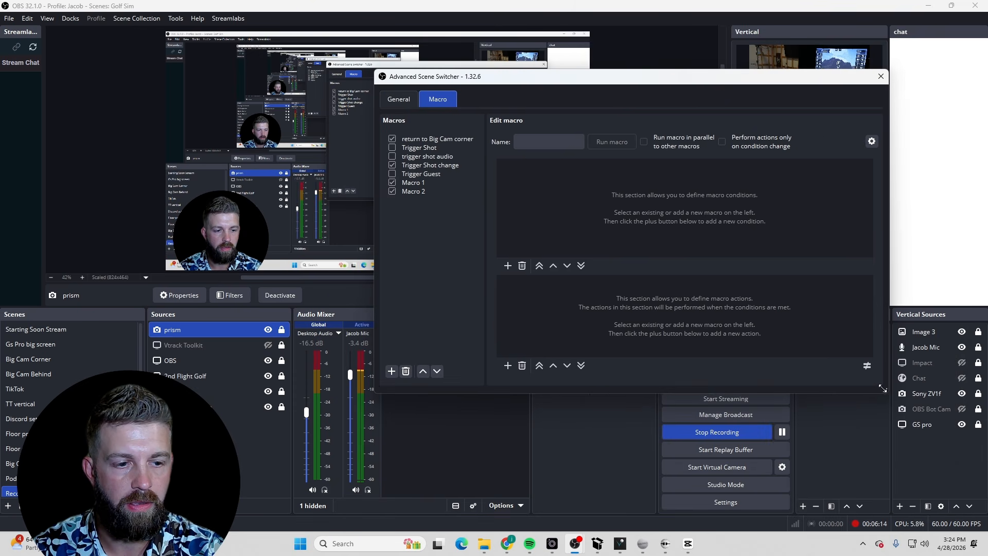
left_click_drag(882, 388, 913, 464)
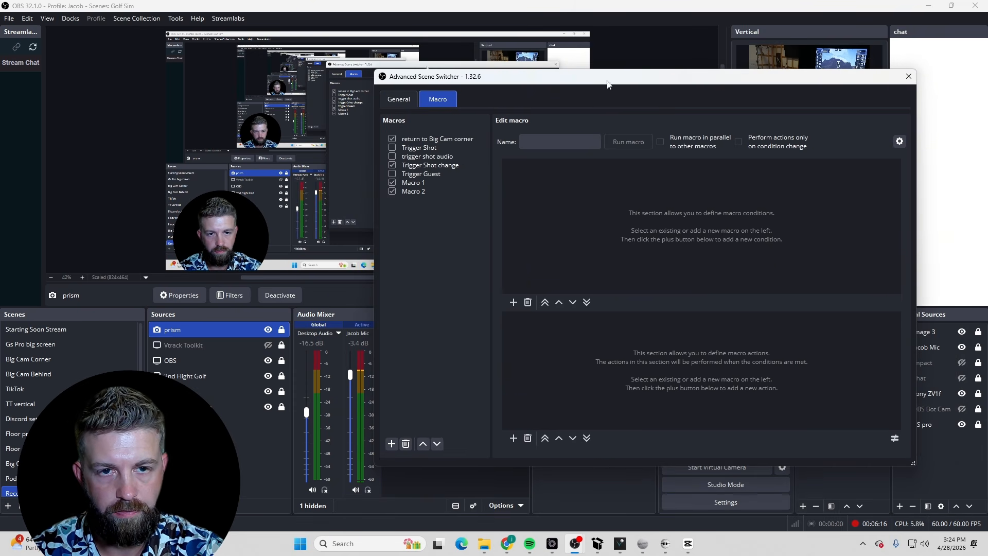
left_click_drag(608, 84, 562, 67)
left_click(376, 123)
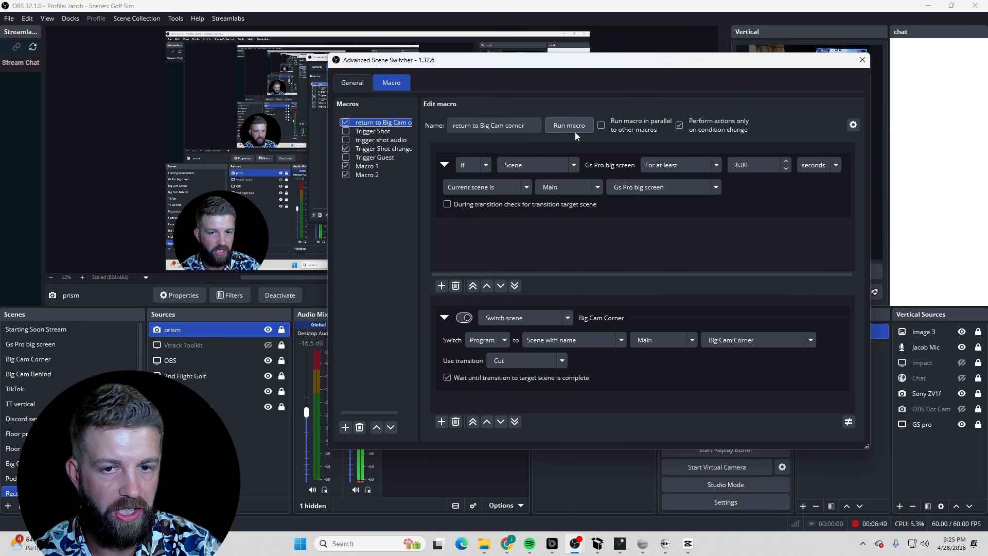
left_click(486, 165)
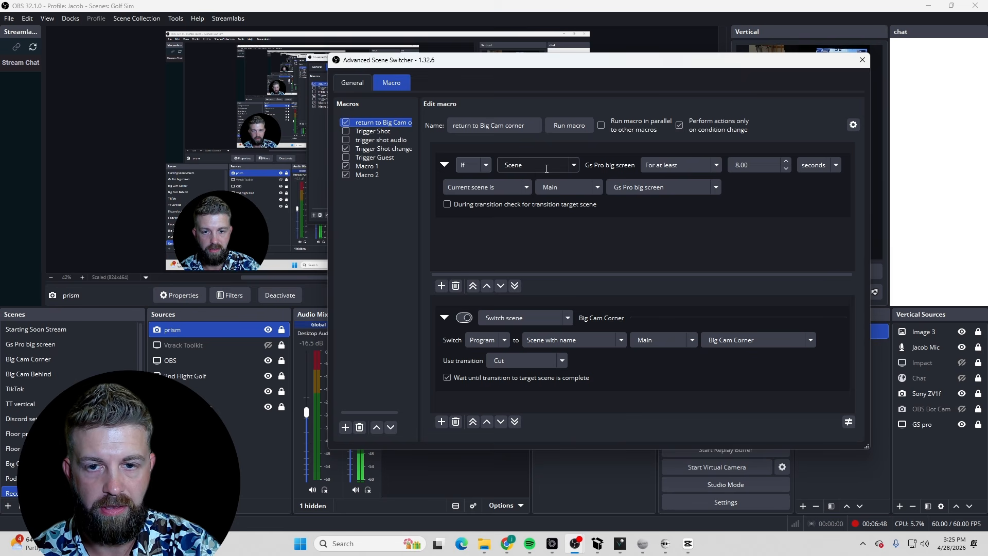
left_click(345, 427)
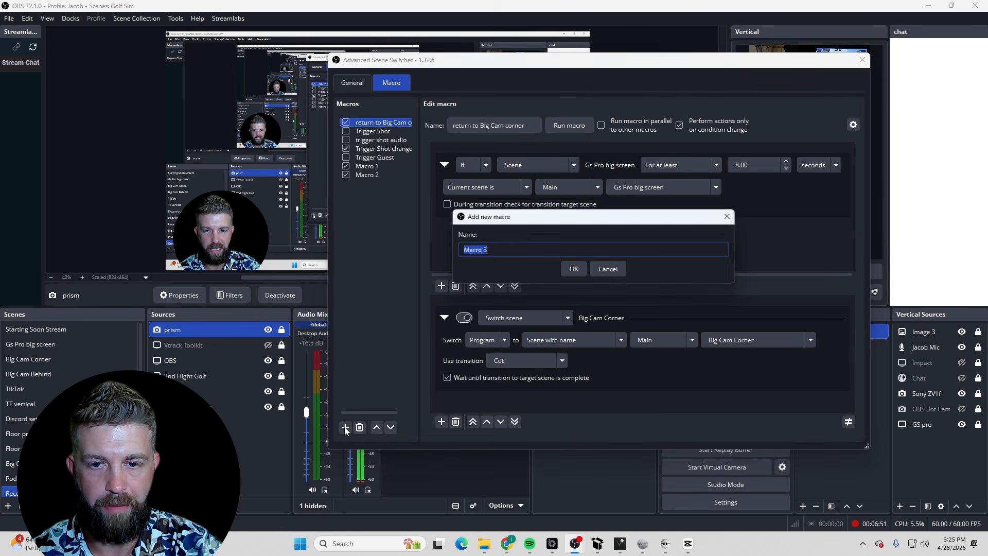
left_click(570, 270)
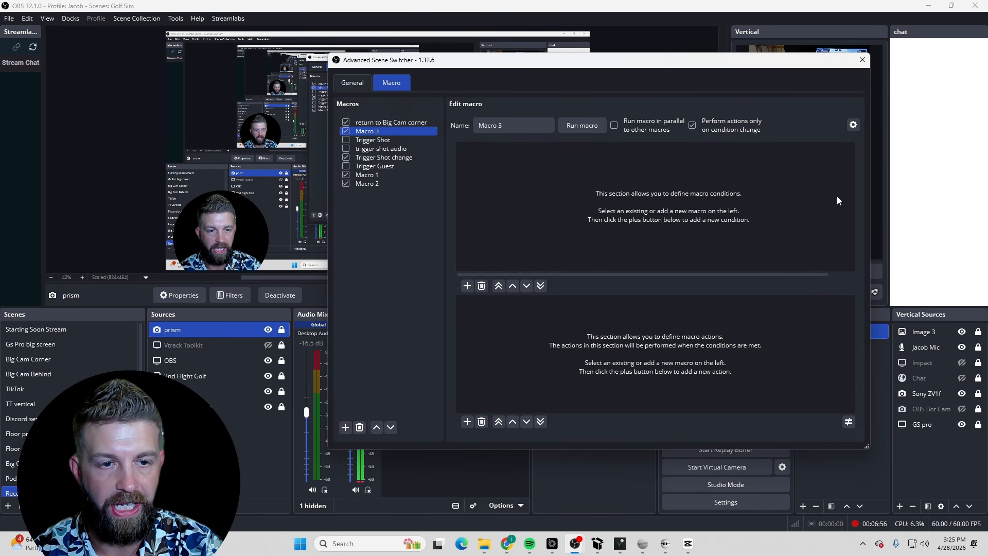
left_click(467, 285)
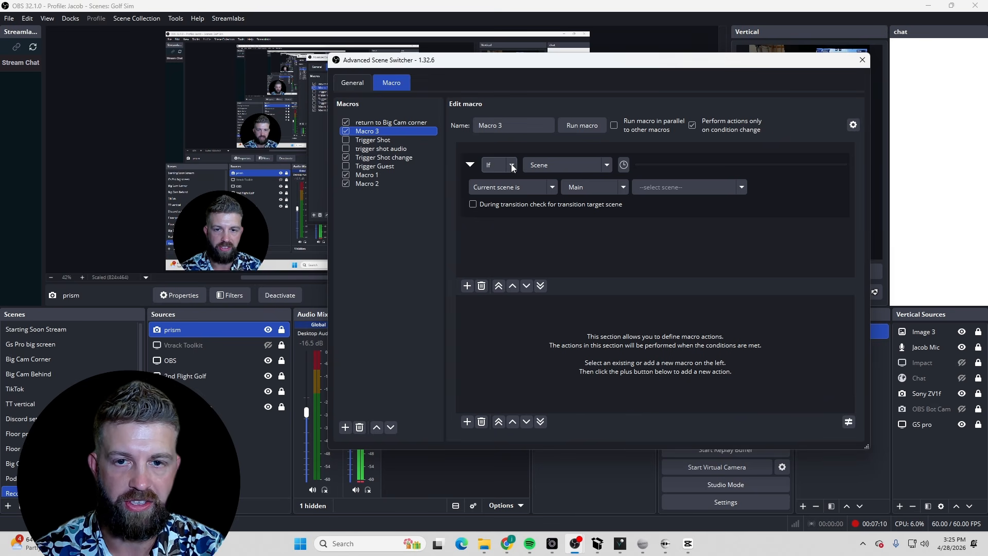
right_click(365, 132)
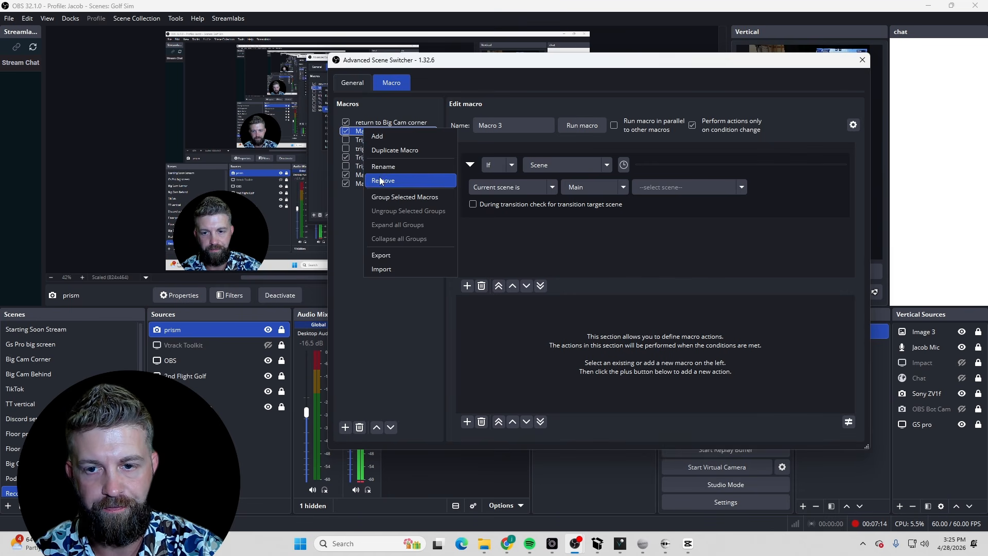
left_click(383, 180)
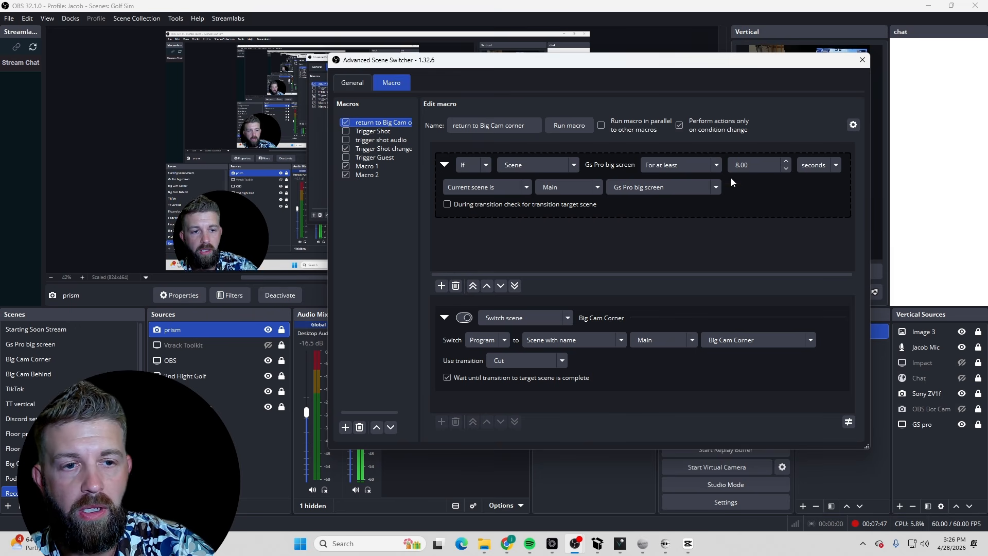
Set the macro's condition to If with the For at least duration modifier
left_click(716, 166)
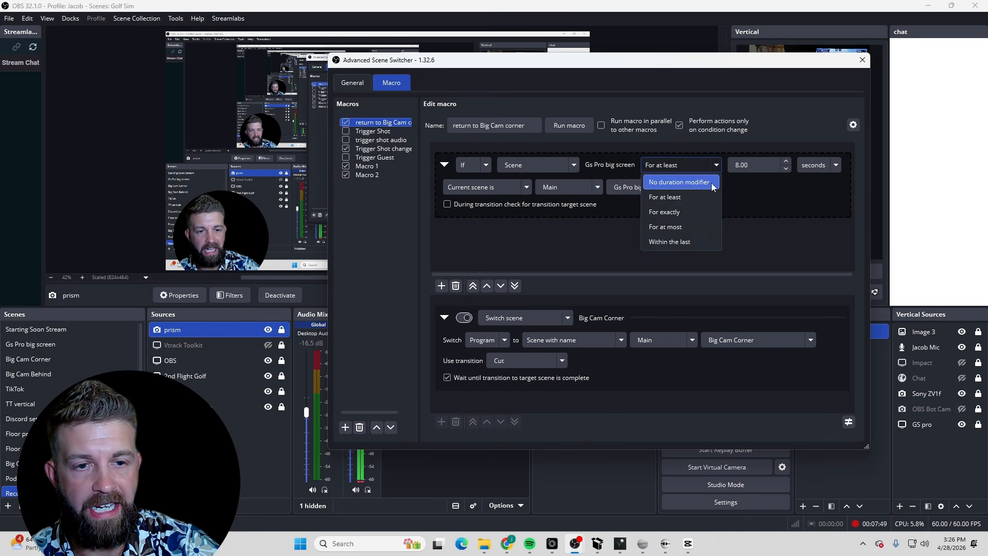
left_click(680, 197)
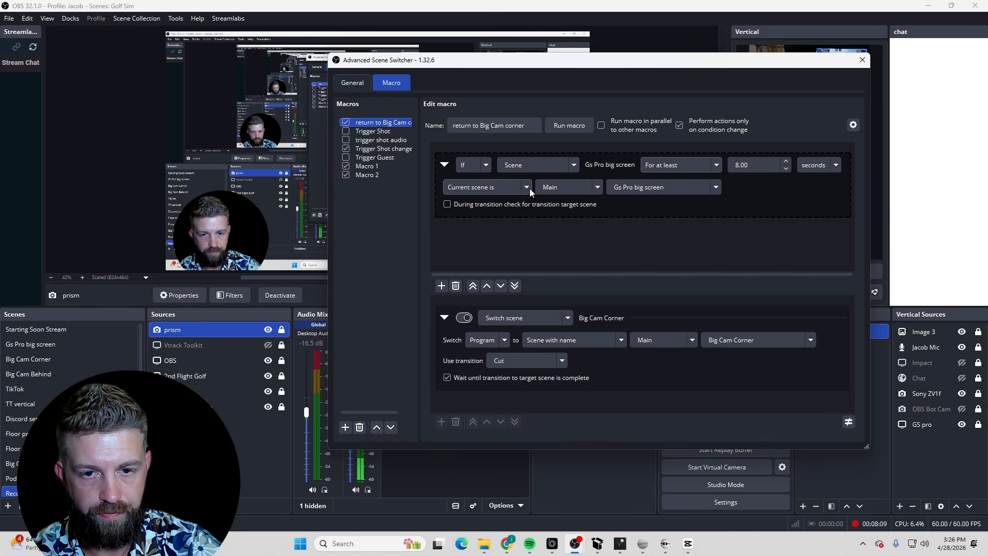
left_click(489, 167)
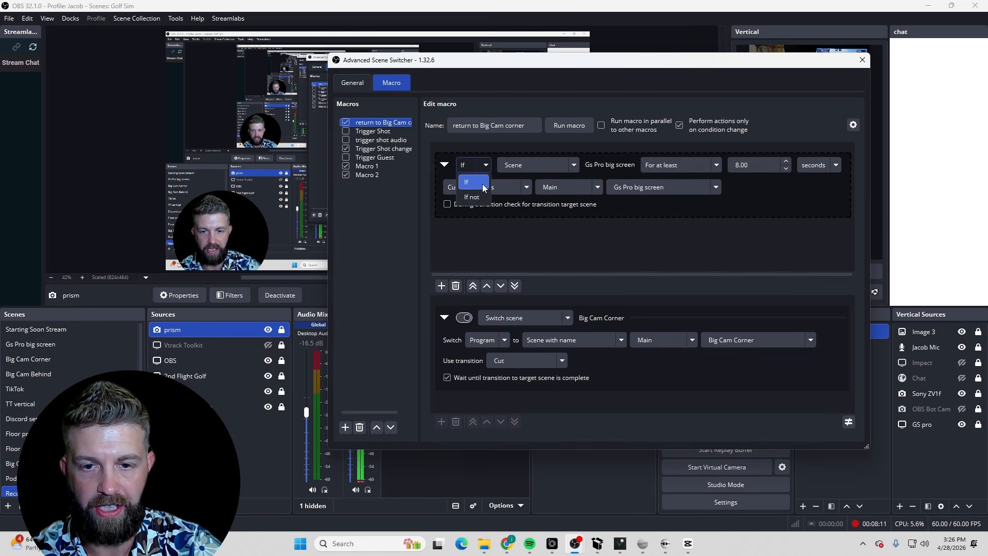
left_click(485, 186)
Browse the available condition types and select Scene
left_click(574, 165)
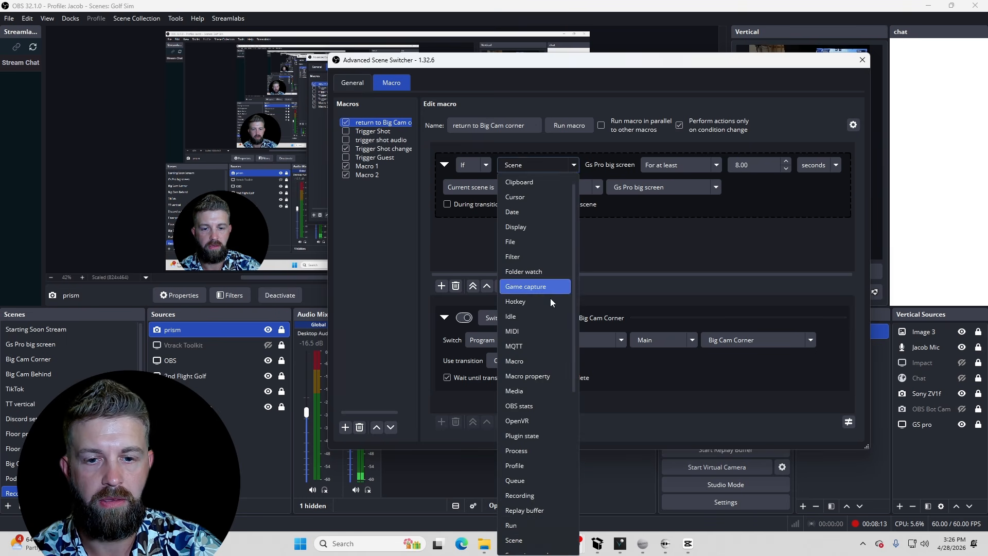
scroll(520, 391, "down", 7)
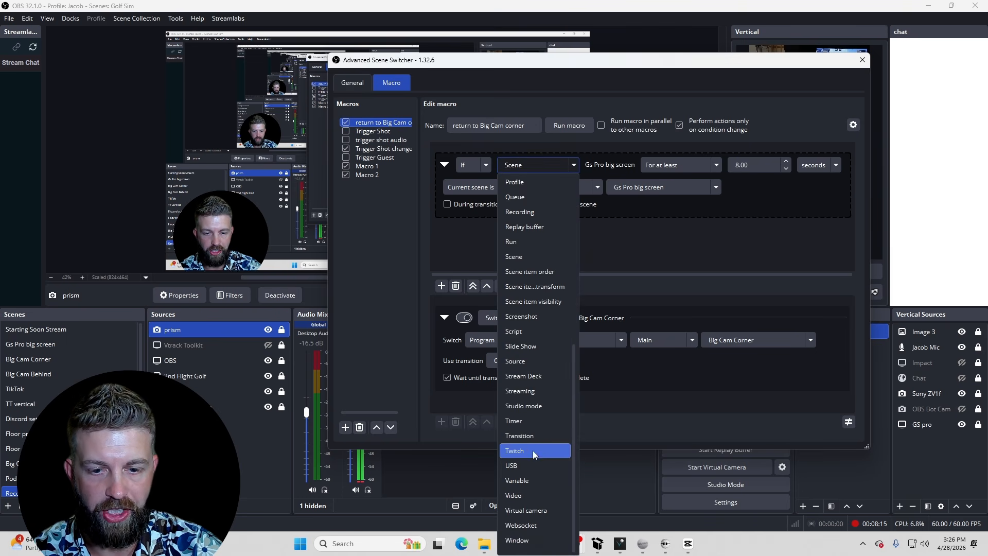
scroll(532, 474, "up", 5)
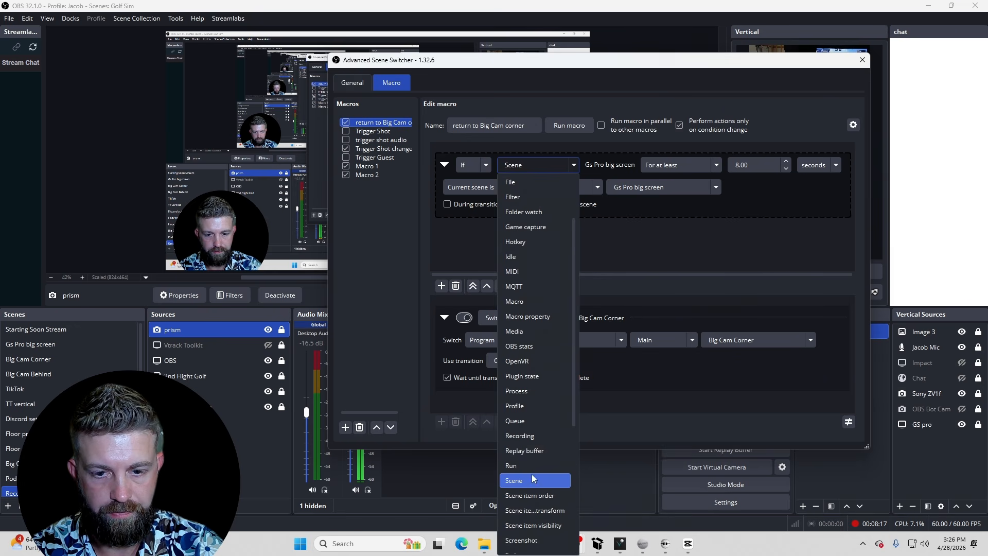
left_click(523, 479)
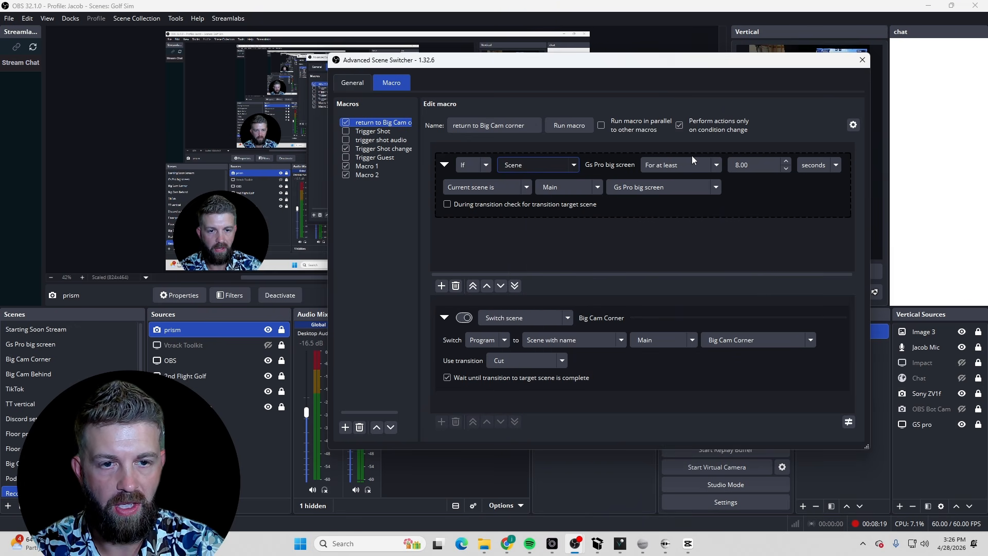
Set the duration modifier to For at least and the scene check to Current scene is
left_click(719, 162)
left_click(674, 198)
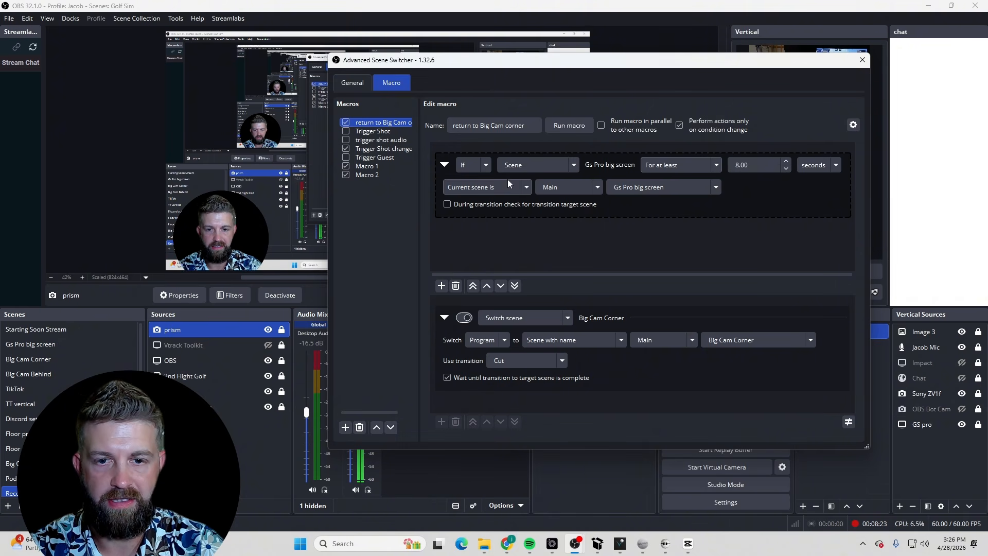
left_click(525, 189)
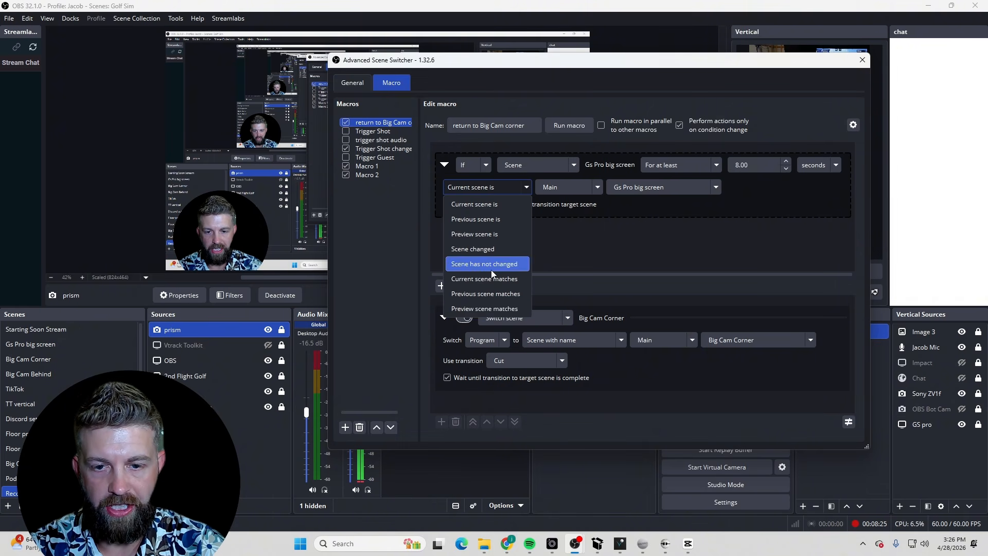
left_click(501, 208)
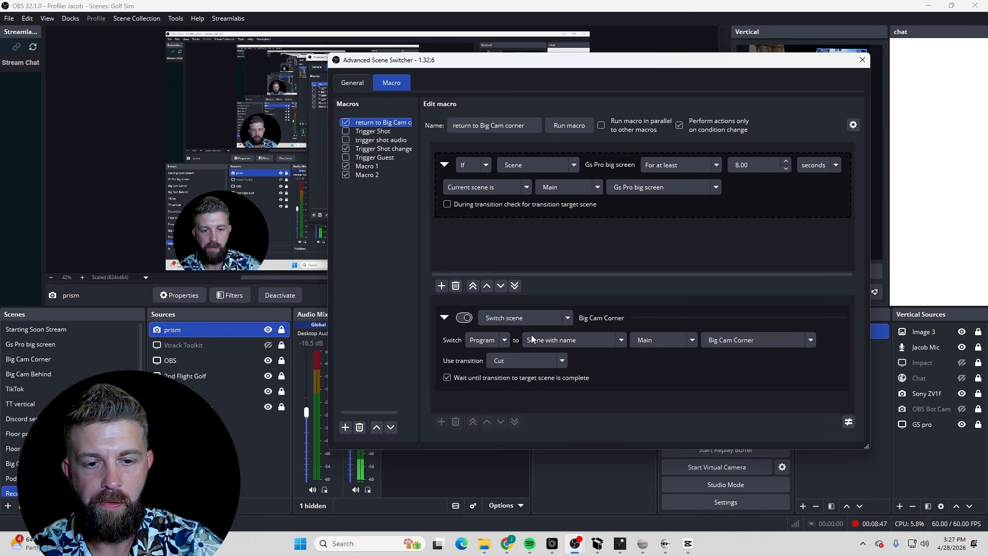
Set the Switch scene action to switch Program to the scene named Big Cam Corner using the Cut transition
left_click(504, 339)
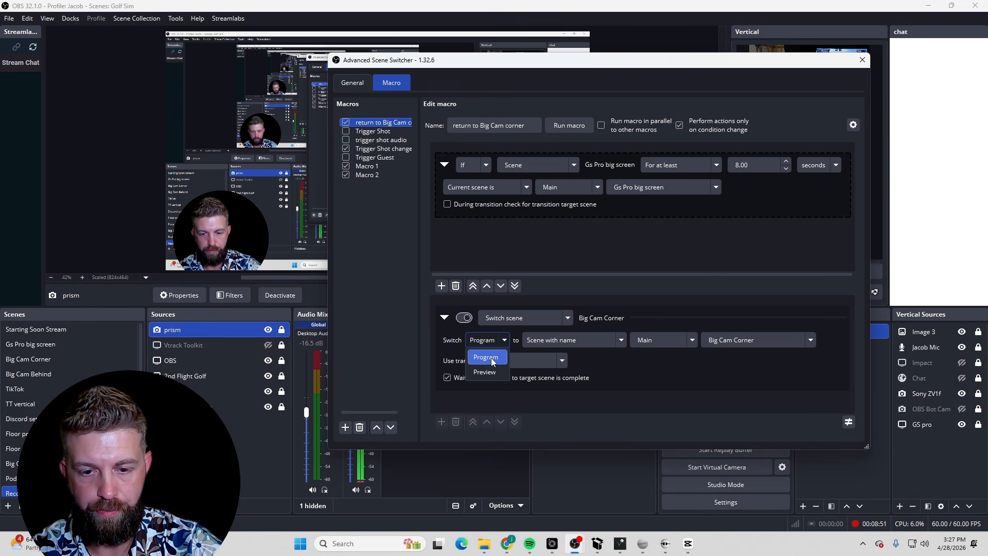
left_click(486, 357)
left_click(612, 341)
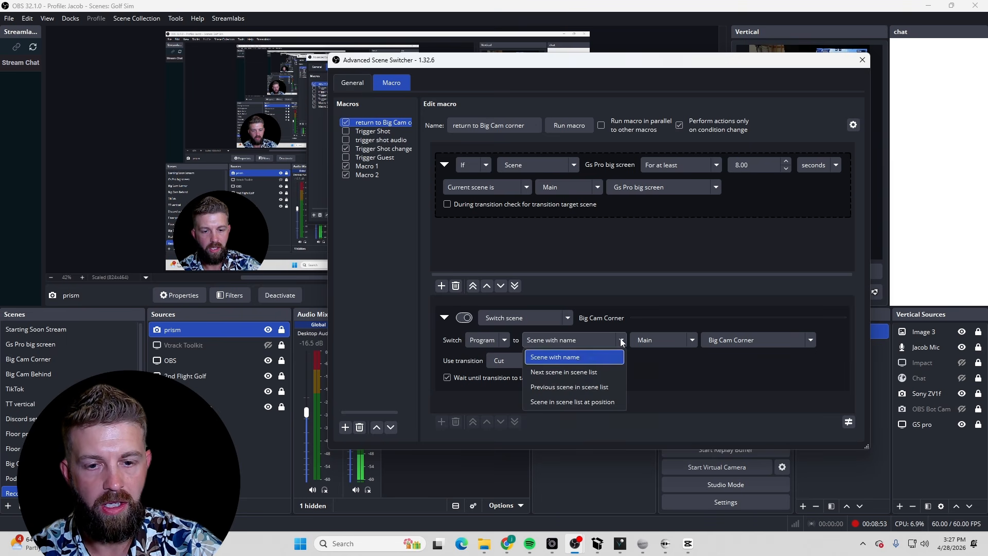
left_click(575, 363)
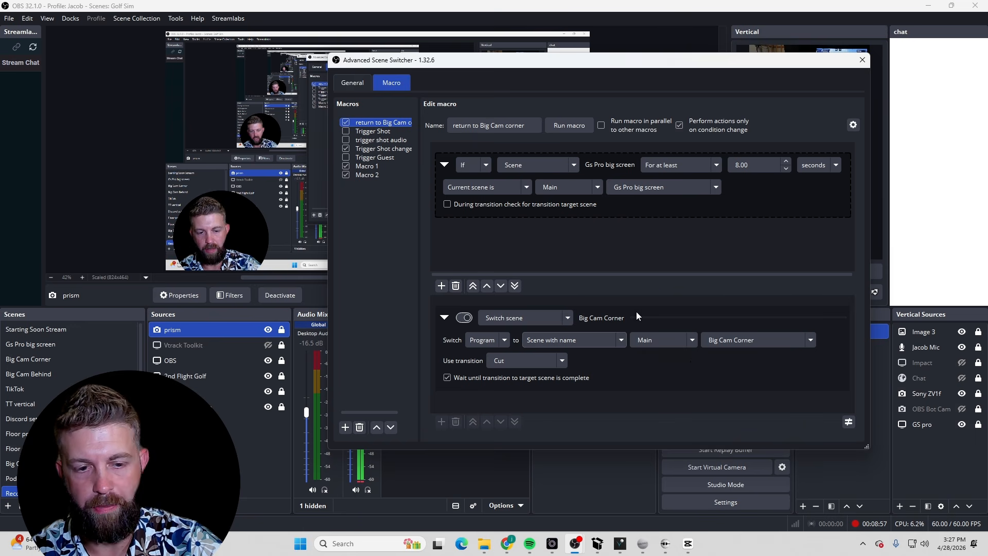
left_click(807, 340)
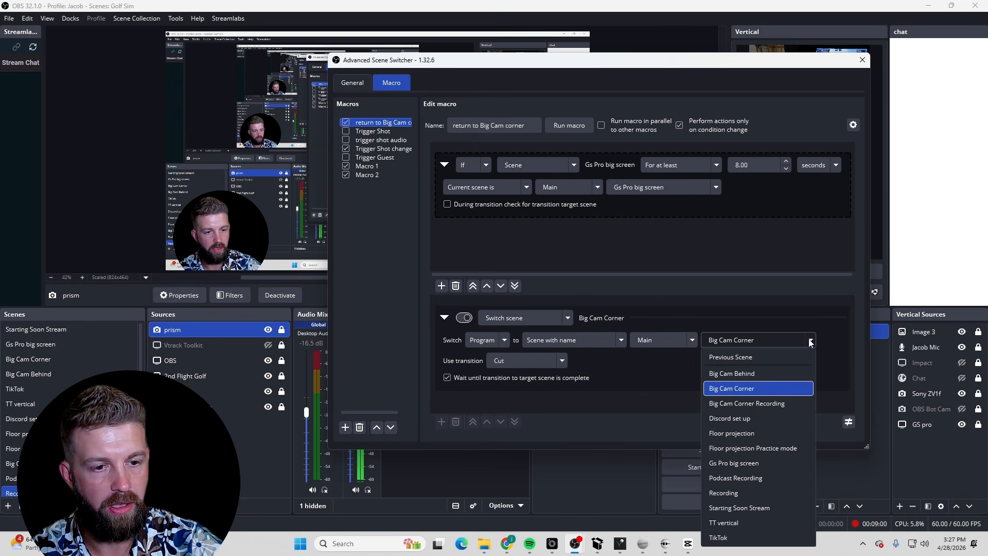
left_click(752, 390)
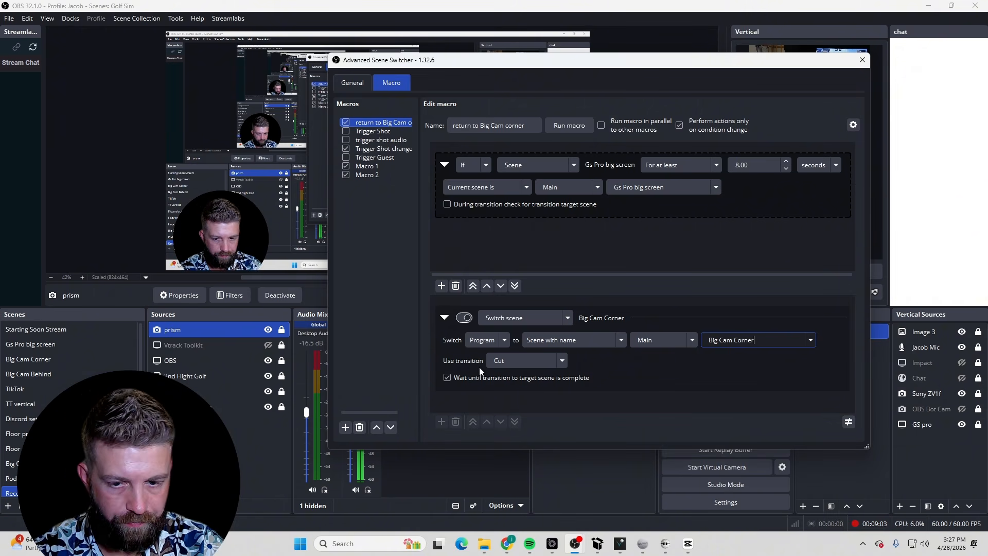
left_click(559, 363)
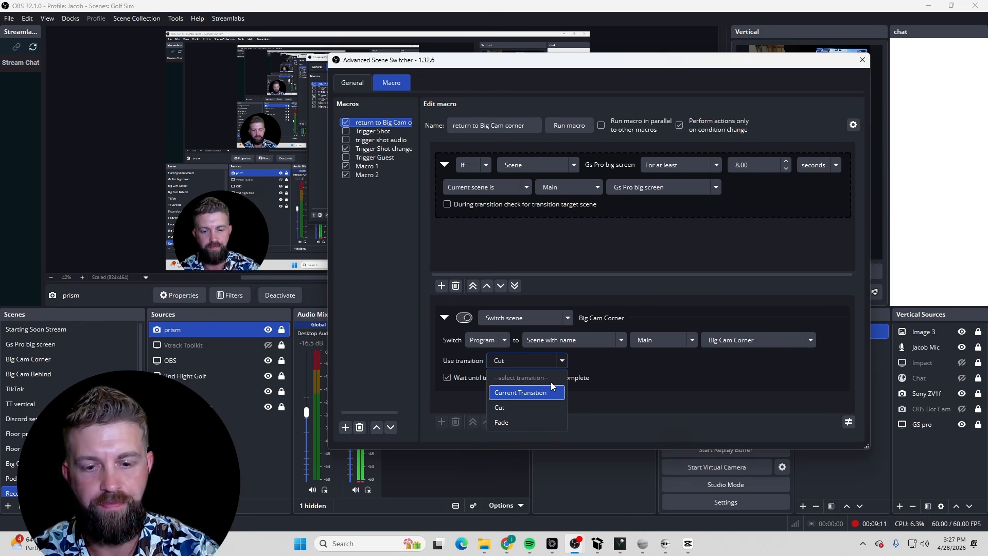
left_click(521, 401)
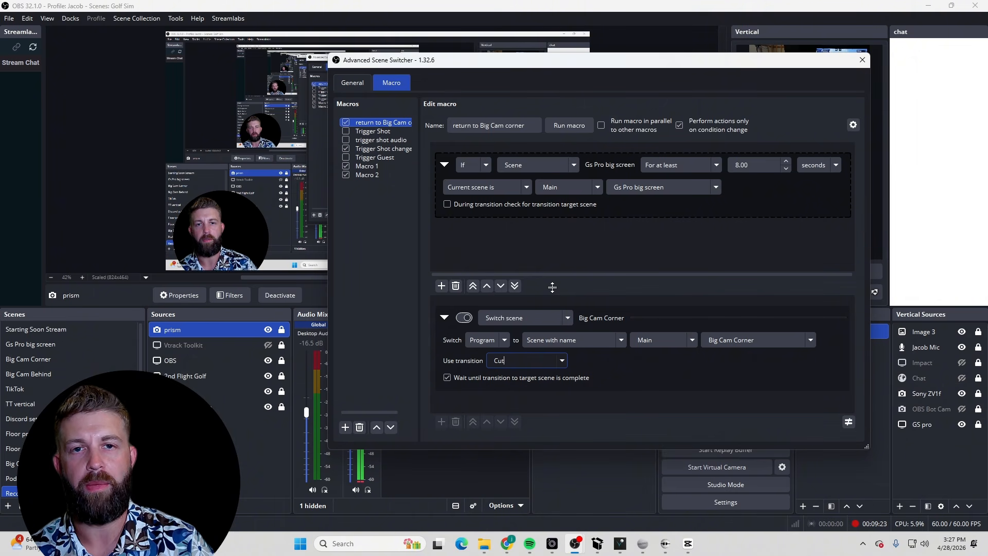
left_click(682, 373)
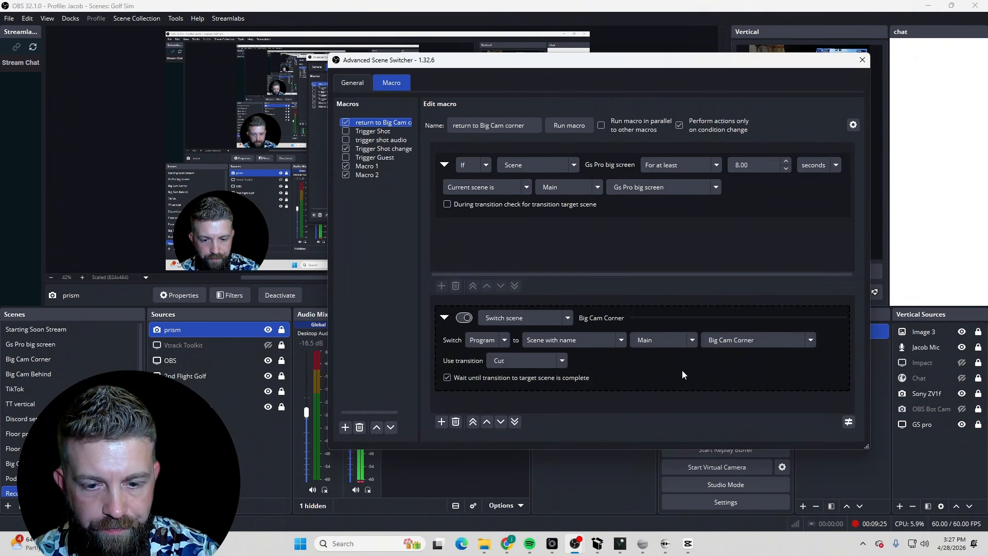
Open the Trigger Shot change macro and set its first condition to Scene, with current scene is Main, Big Cam Corner
left_click(374, 141)
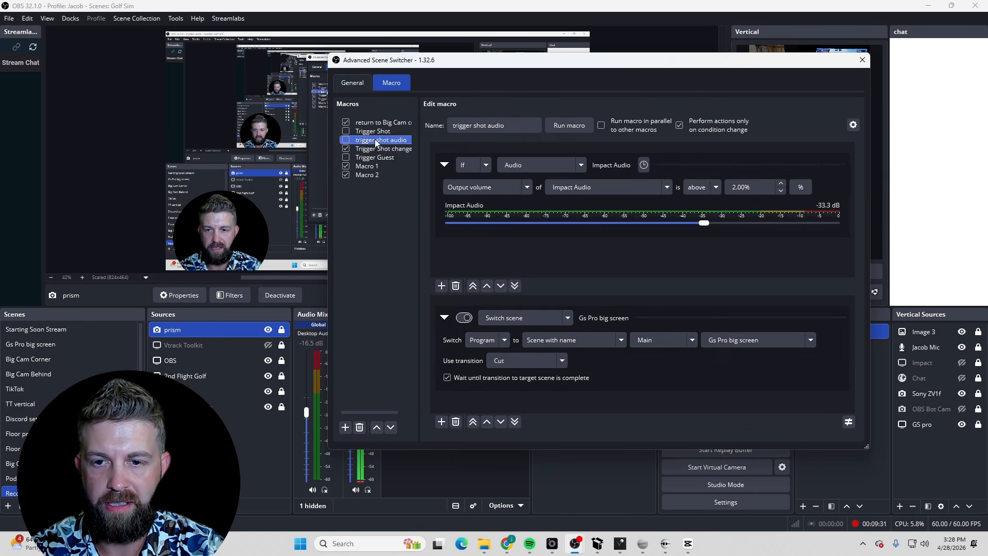
right_click(374, 141)
left_click(371, 149)
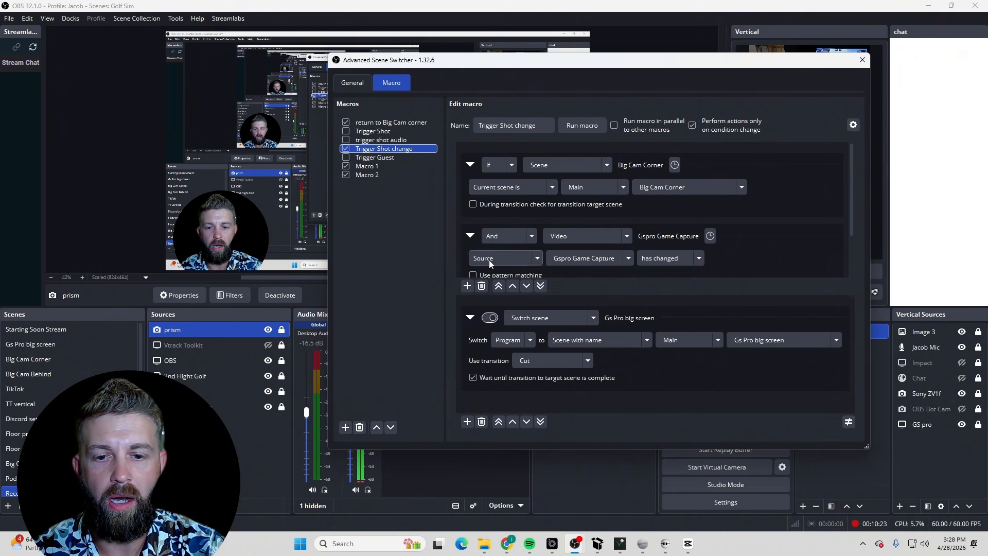
left_click(599, 168)
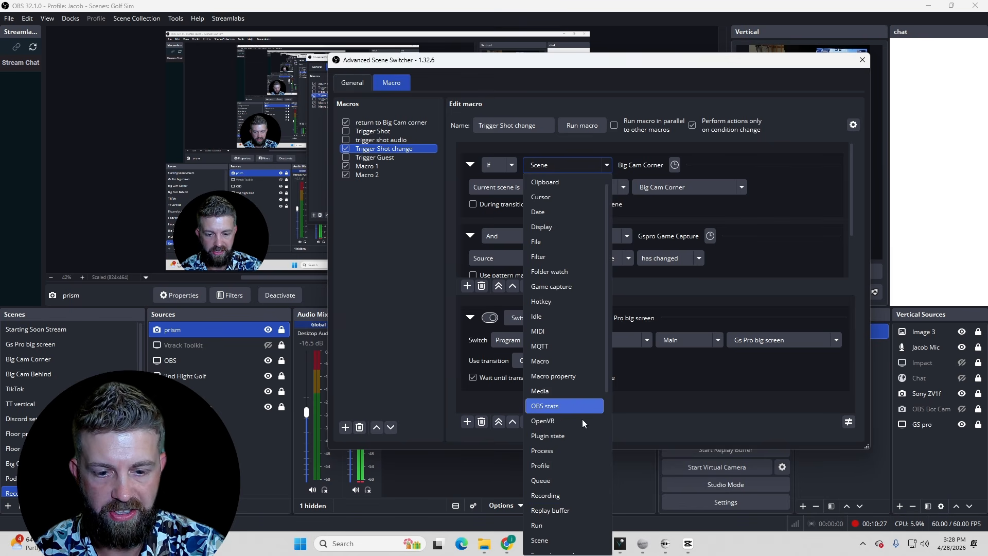
scroll(582, 419, "down", 3)
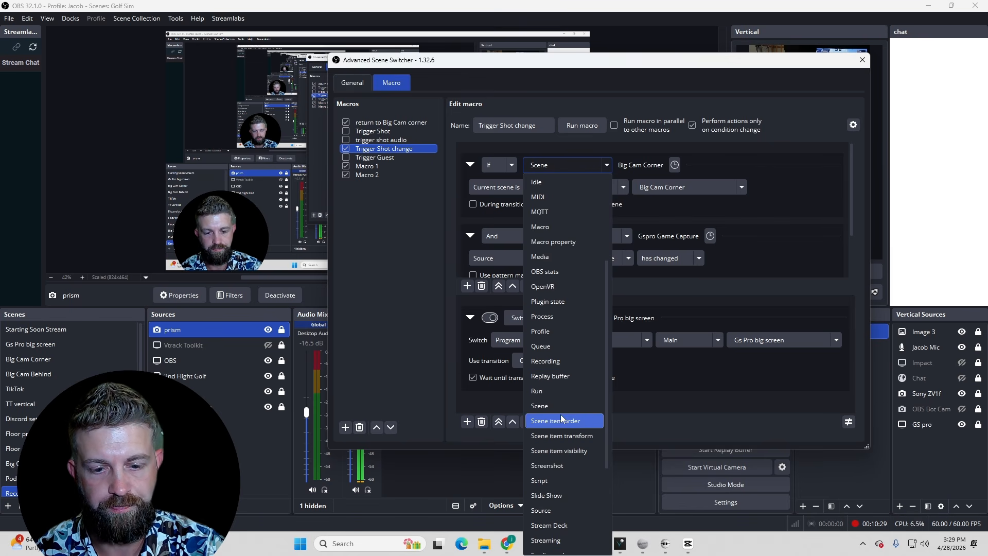
left_click(561, 404)
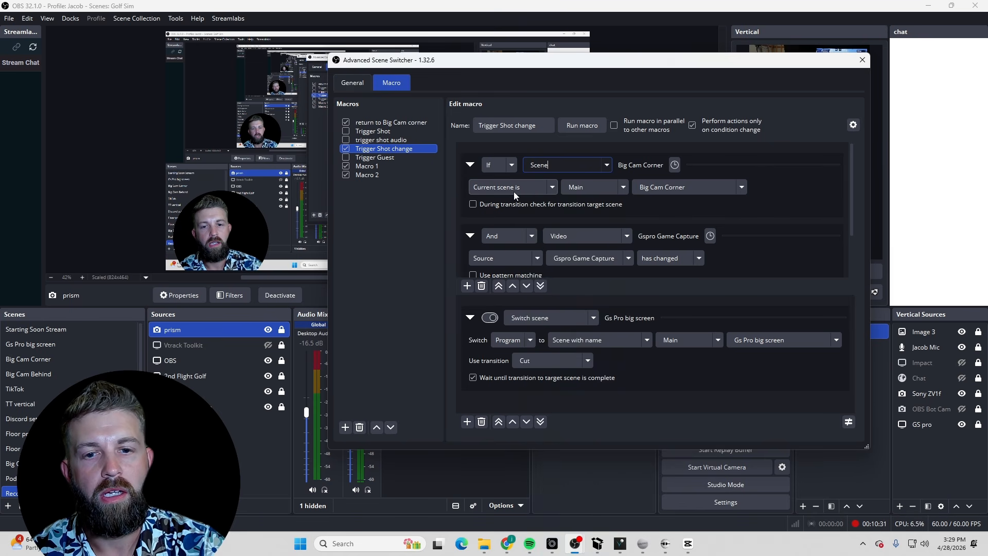
left_click(622, 188)
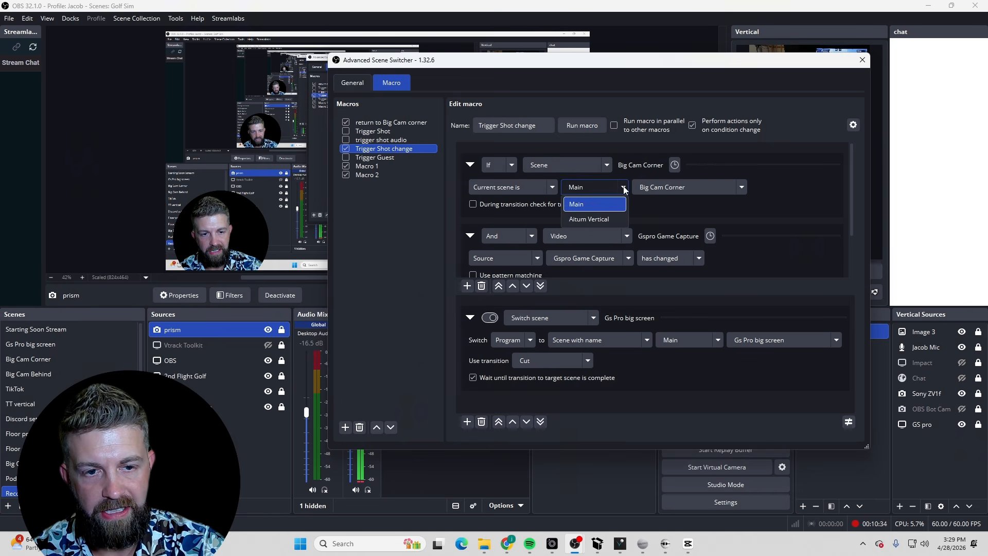
left_click(594, 204)
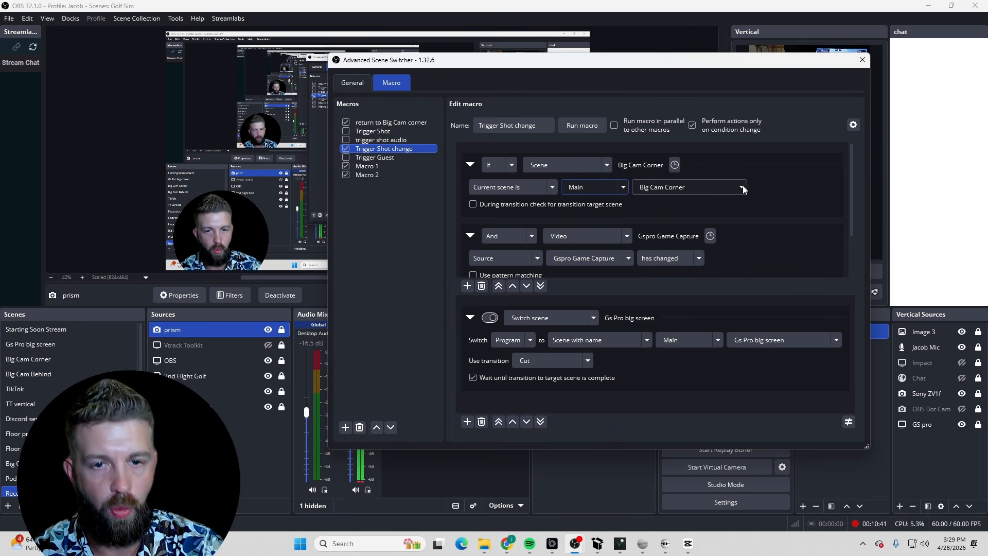
left_click(773, 187)
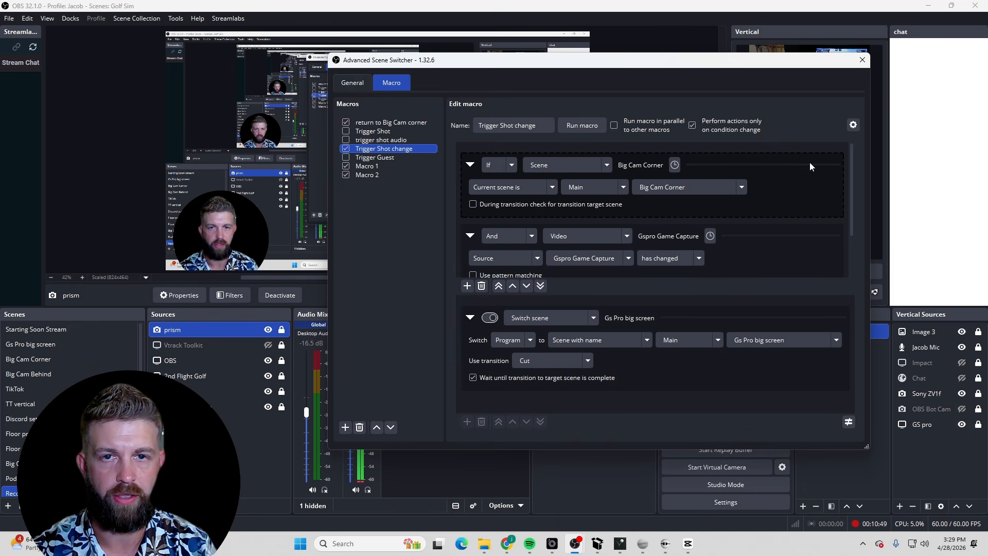
scroll(661, 254, "down", 2)
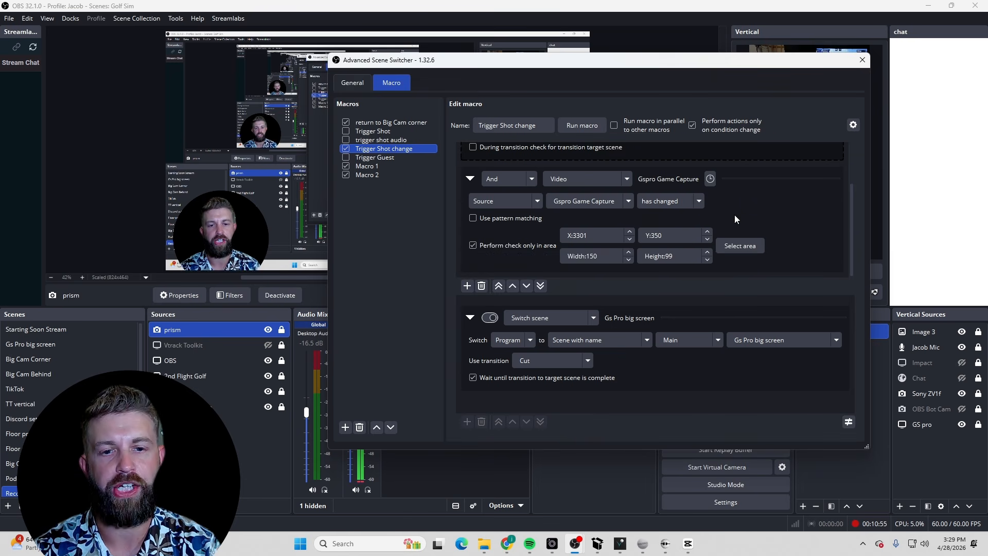
scroll(733, 215, "up", 2)
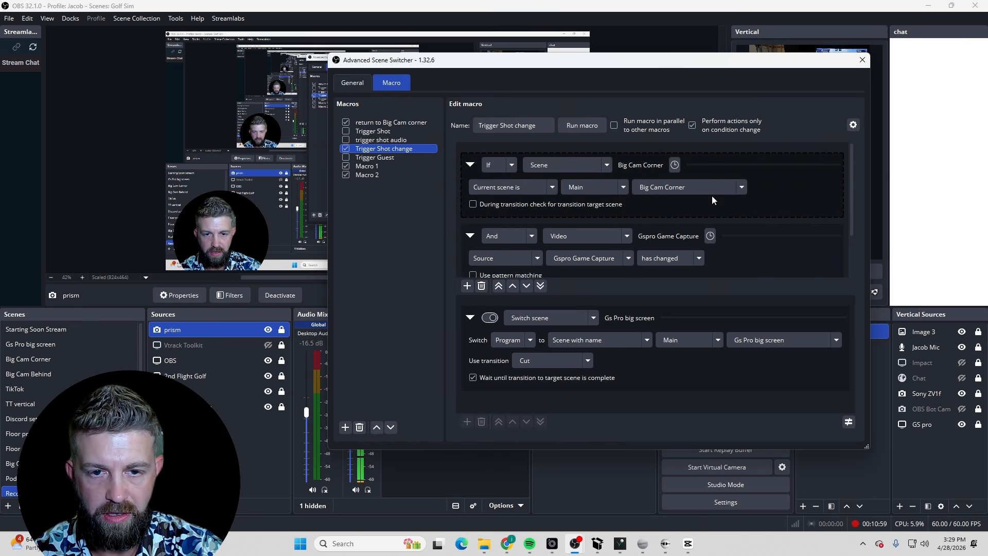
scroll(711, 196, "down", 1)
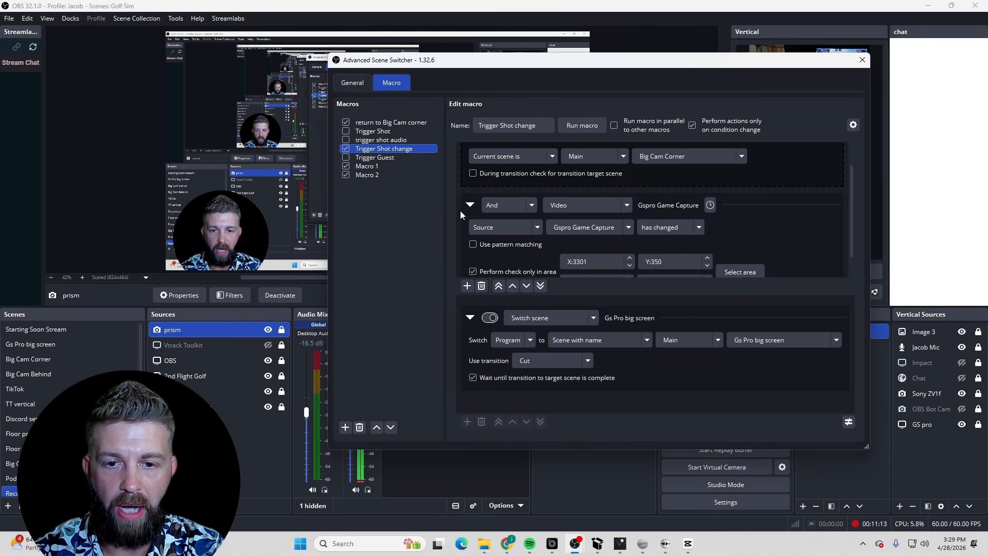
scroll(463, 206, "up", 1)
left_click(467, 287)
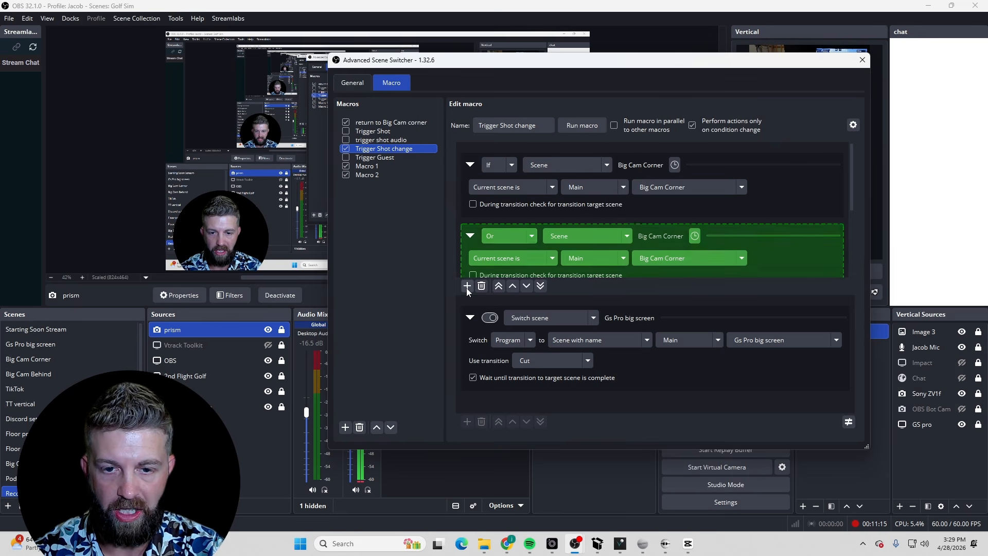
left_click(509, 236)
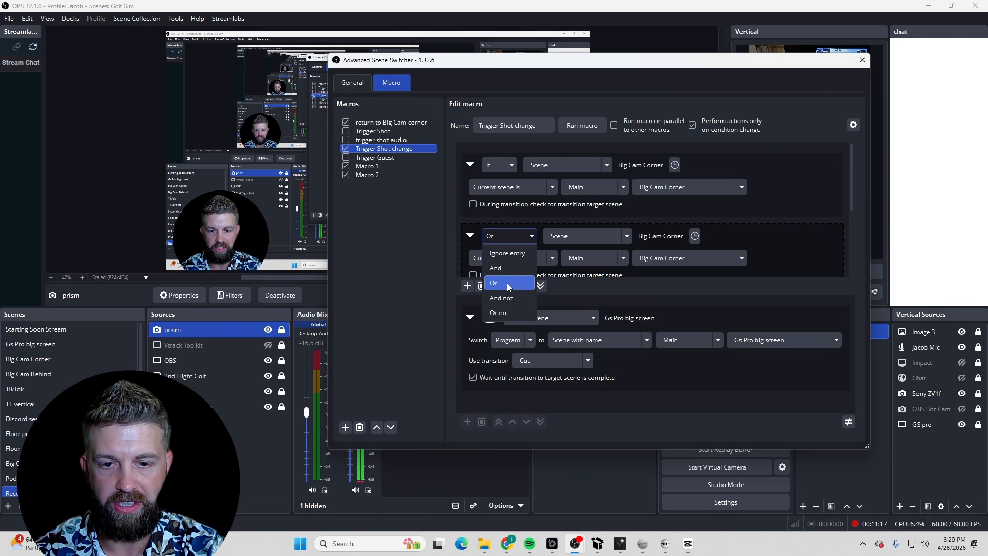
left_click(511, 271)
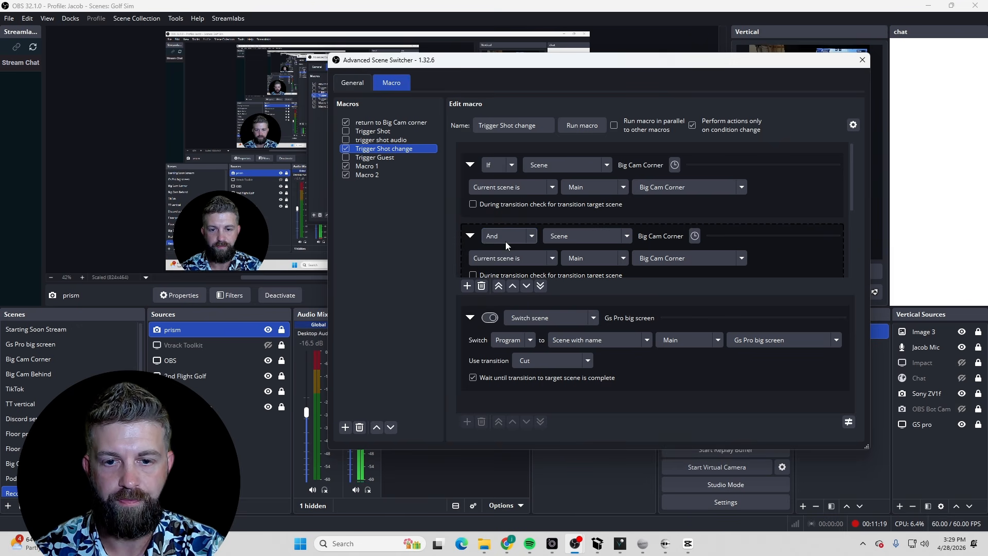
left_click(481, 287)
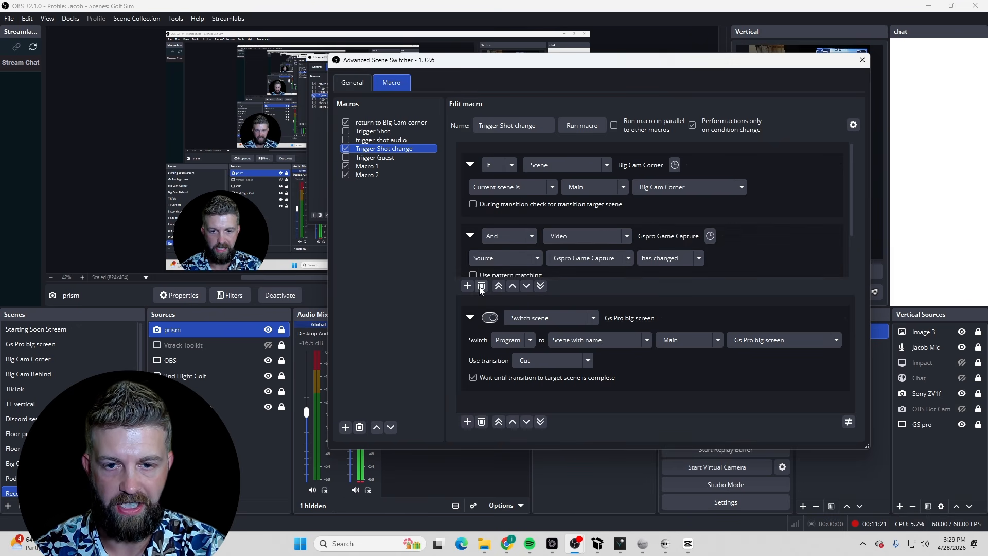
Set the second condition to And Video, checking the Source Gspro Game Capture
scroll(489, 264, "down", 2)
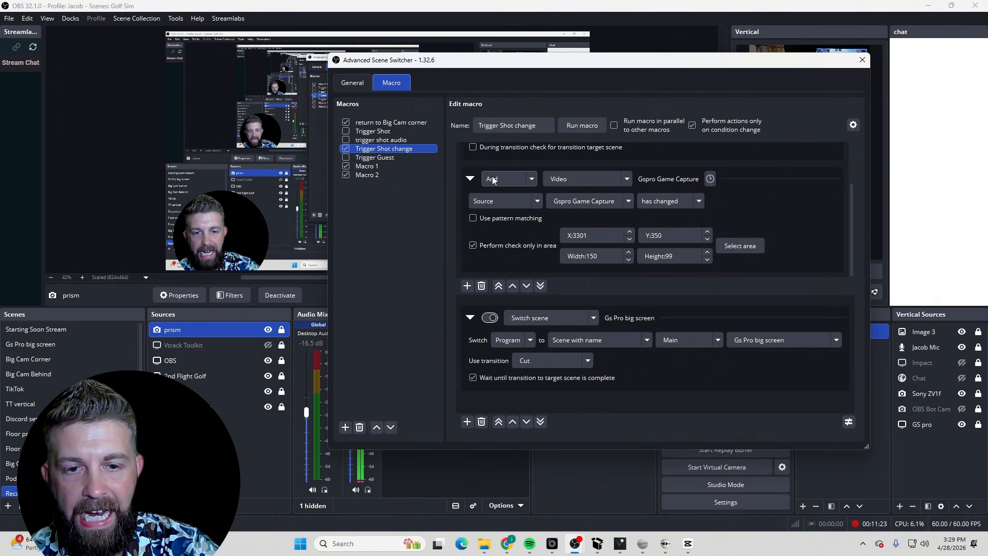
left_click(586, 178)
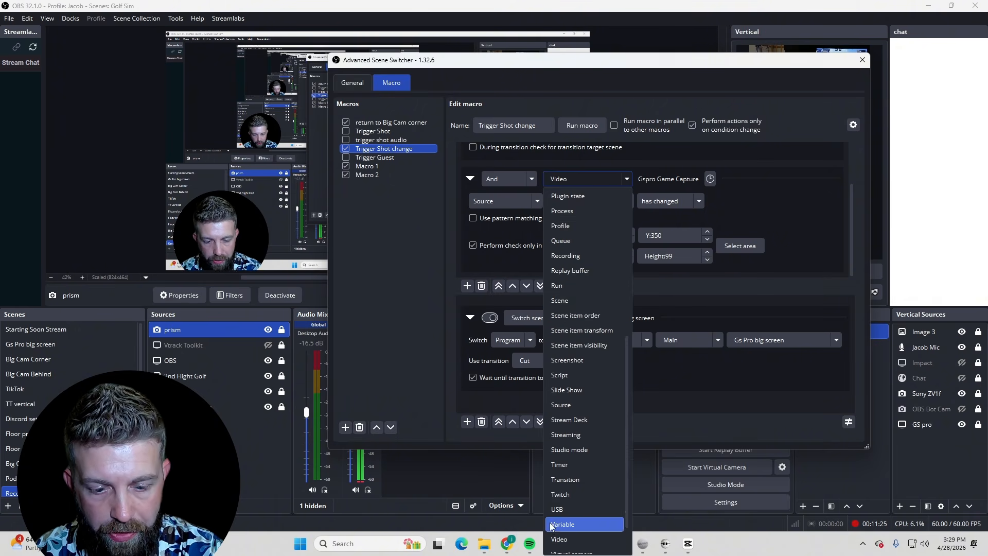
left_click(597, 180)
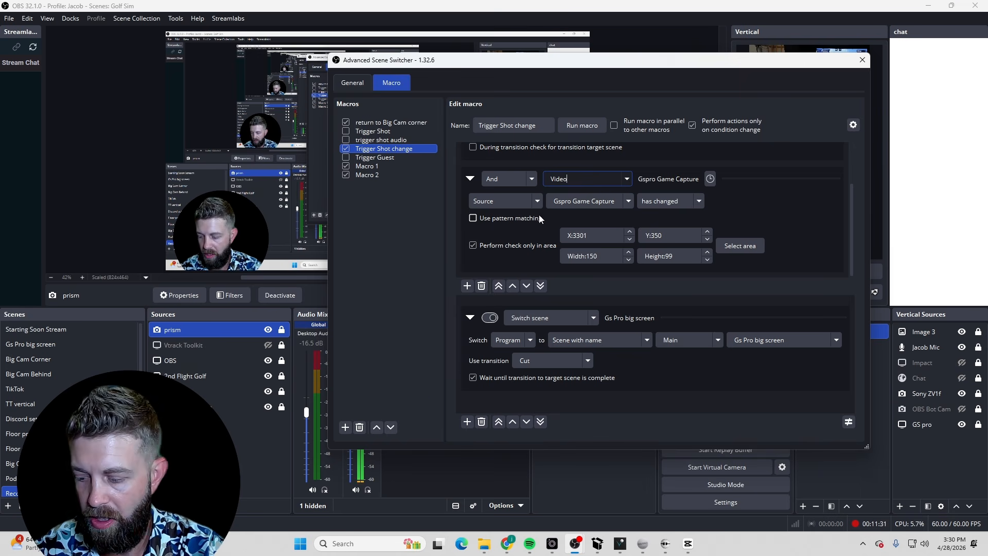
left_click(515, 201)
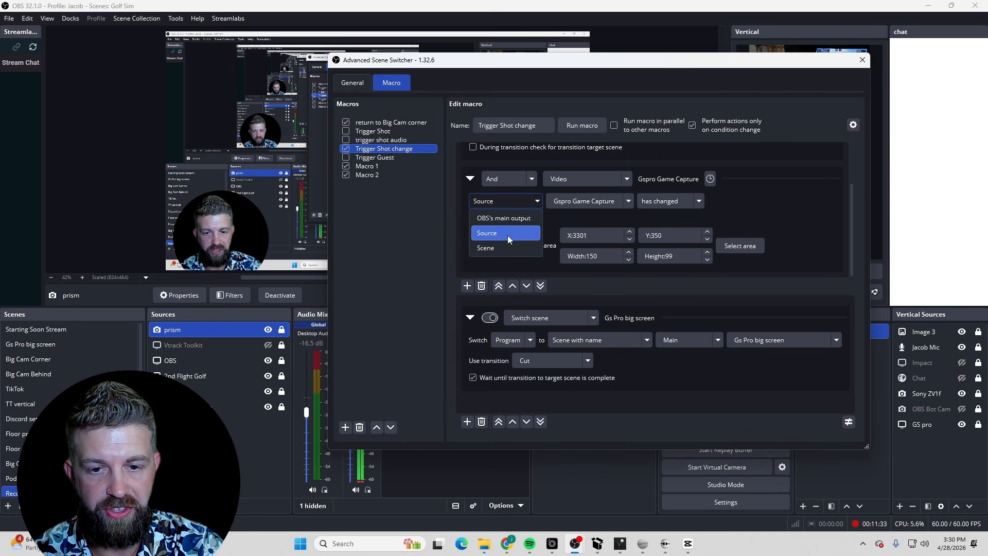
left_click(507, 238)
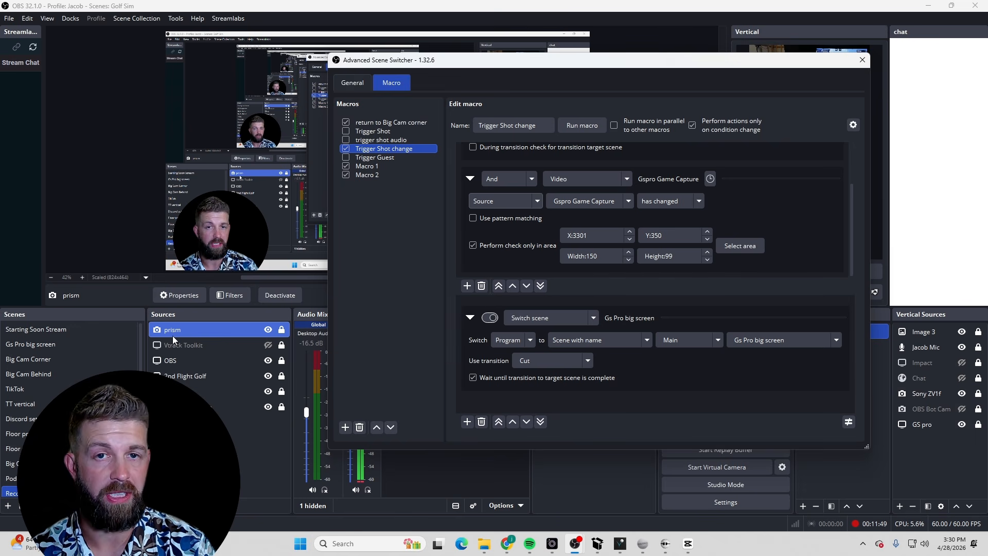
left_click(630, 202)
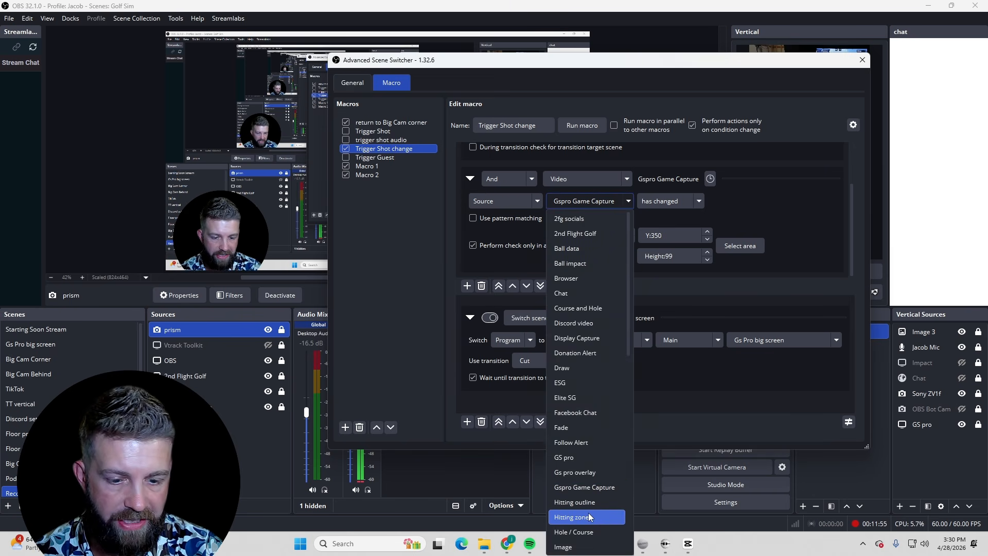
left_click(837, 187)
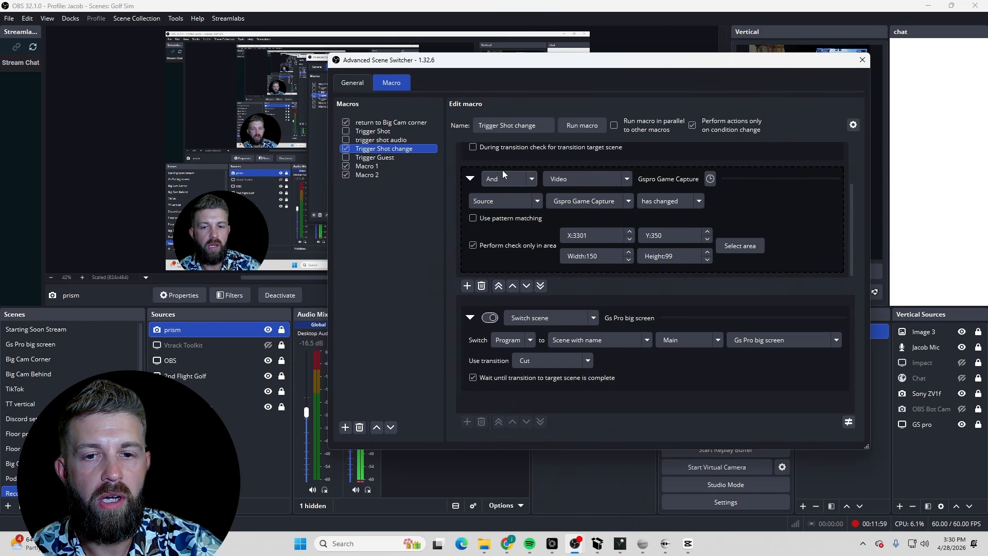
scroll(502, 170, "up", 1)
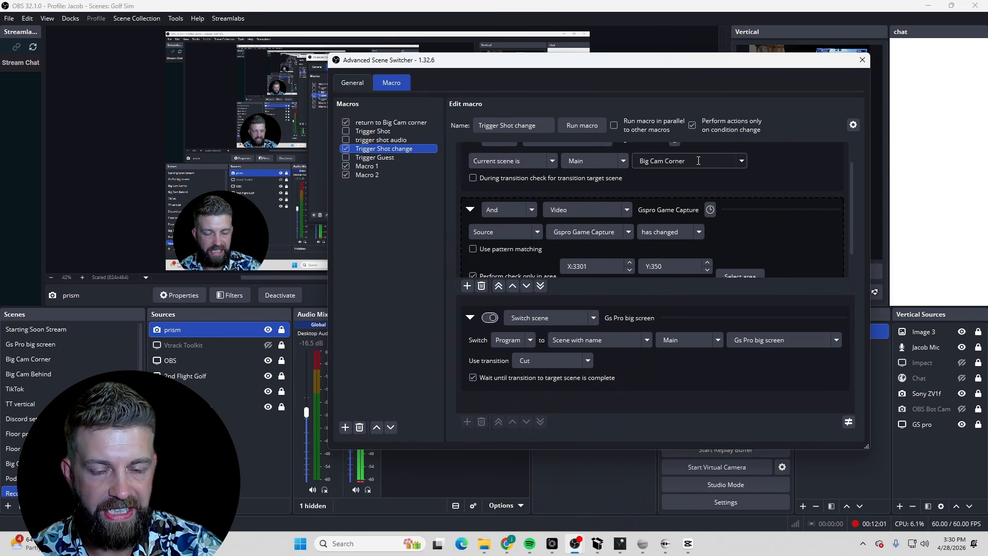
left_click(693, 231)
key("Escape")
scroll(745, 226, "down", 1)
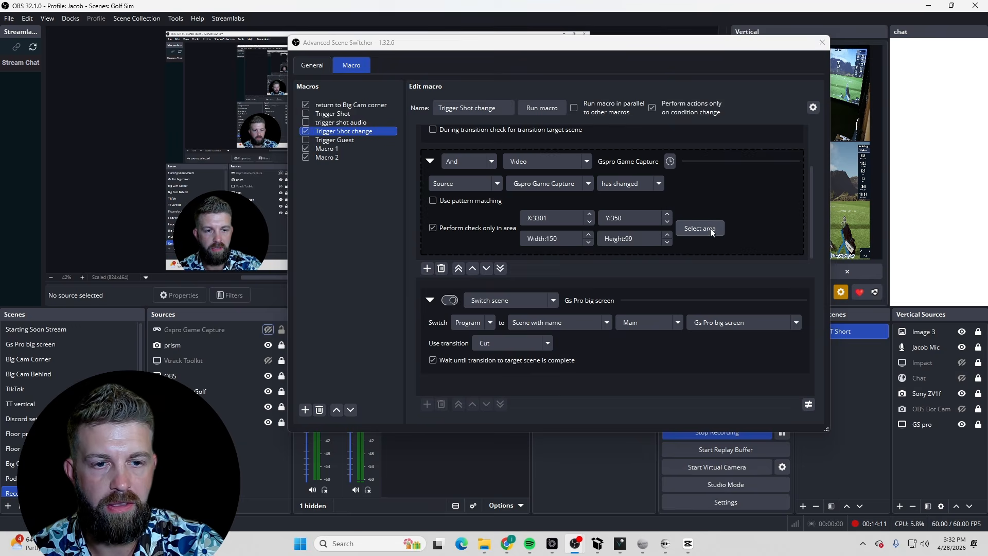
Select the check area over the Ball Speed value in the Gspro Game Capture preview
left_click(712, 227)
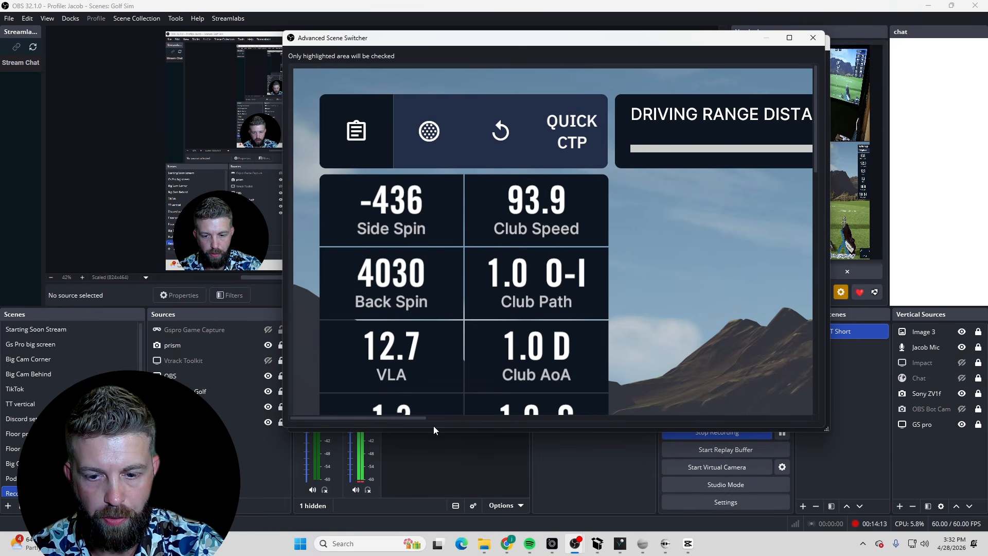
left_click_drag(412, 419, 869, 416)
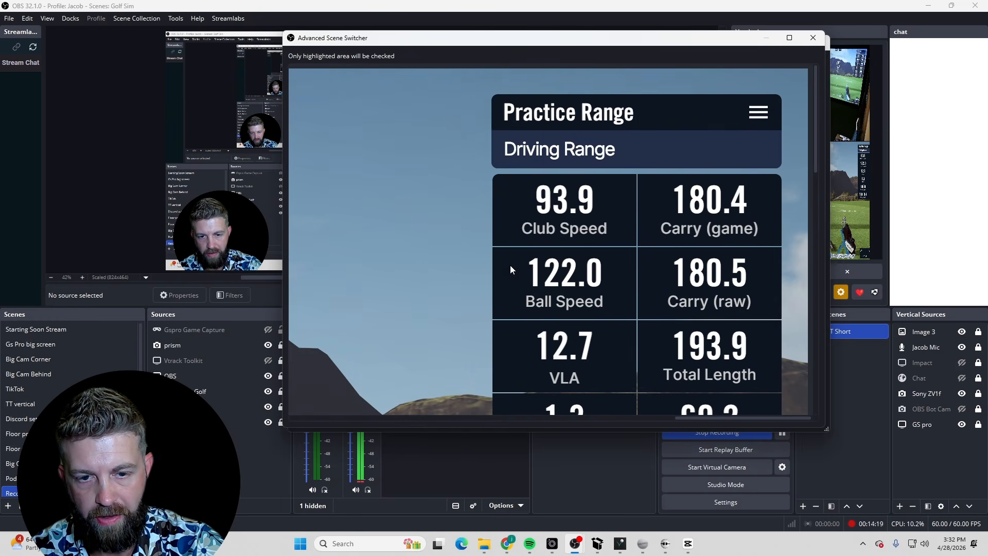
left_click_drag(527, 254, 615, 325)
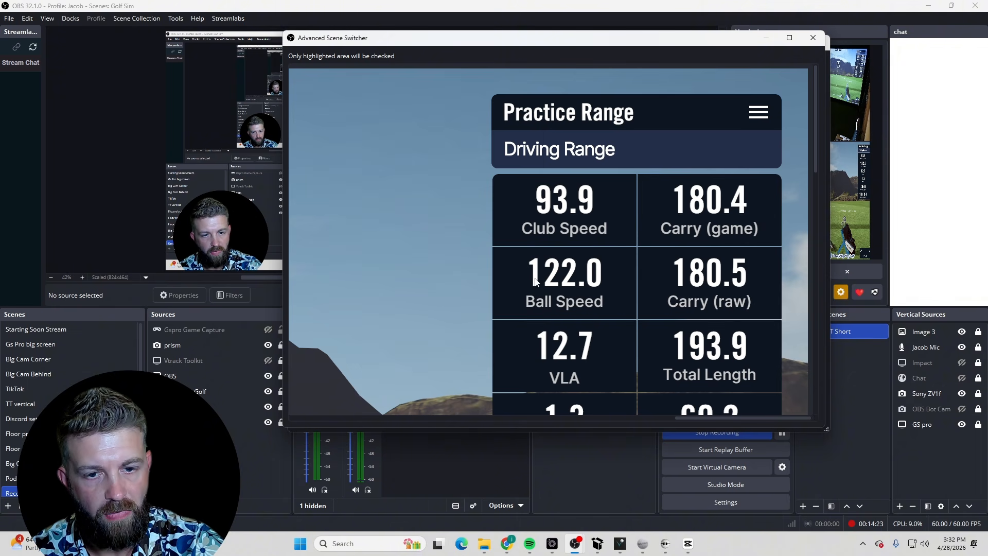
left_click_drag(519, 253, 604, 302)
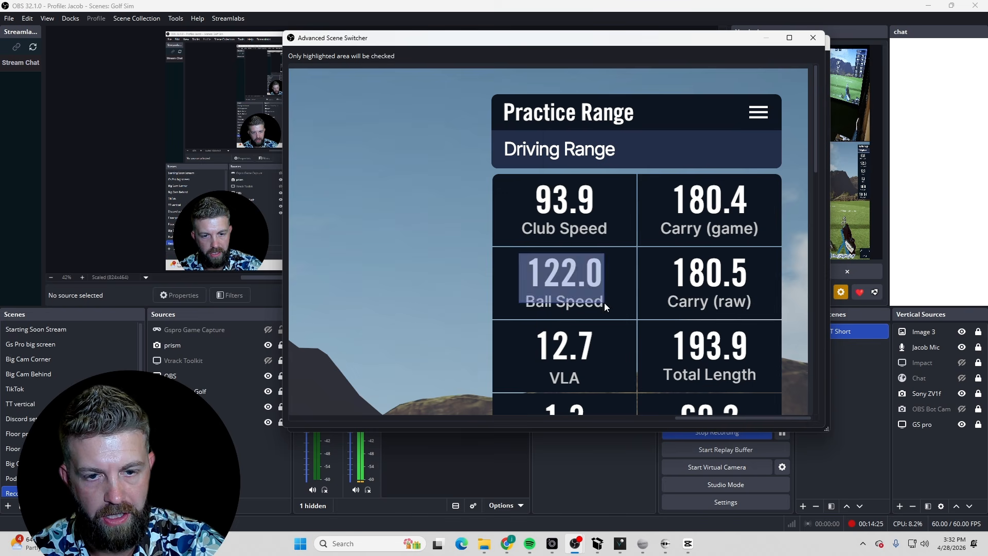
left_click(812, 40)
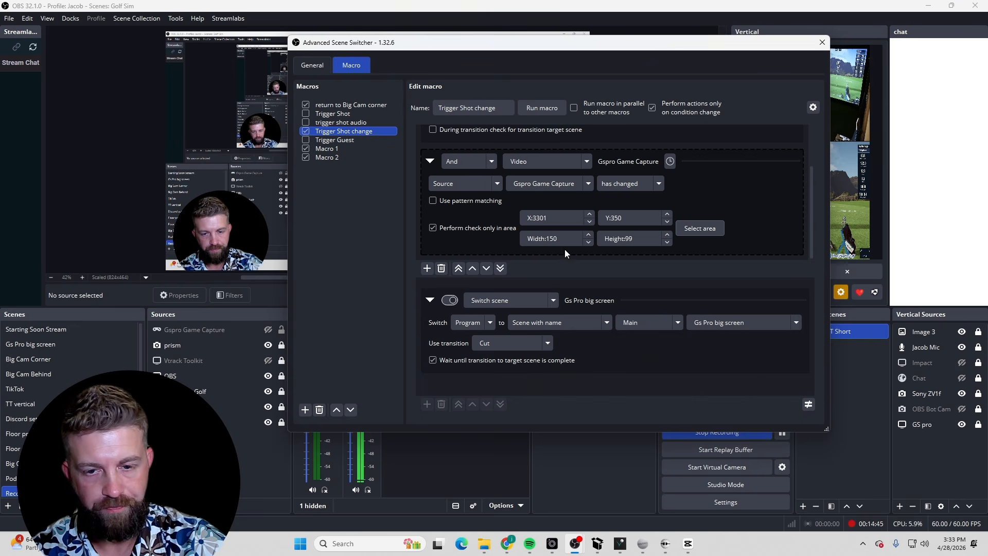
Set the Switch scene action to switch Program to the Main scene Gs Pro big screen
scroll(539, 214, "up", 2)
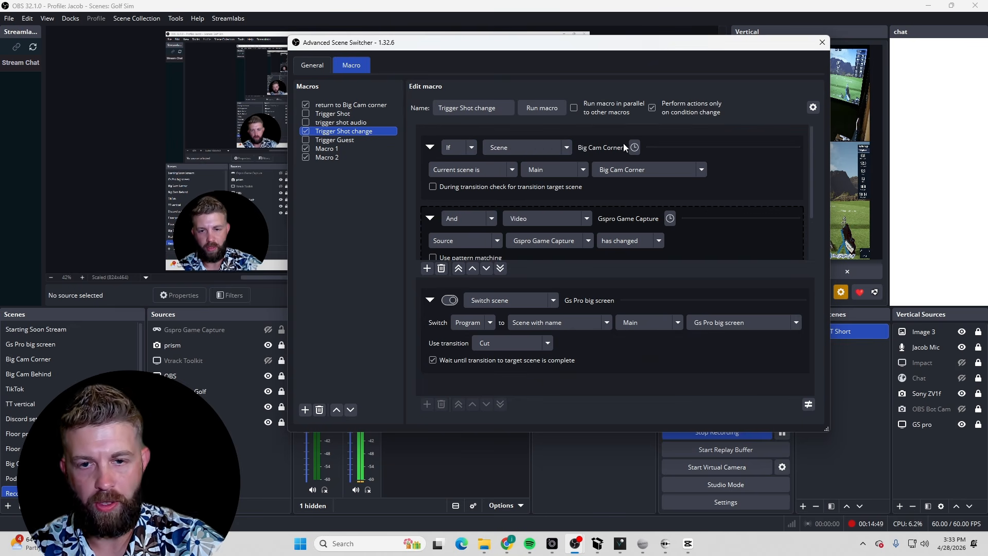
scroll(591, 178, "down", 2)
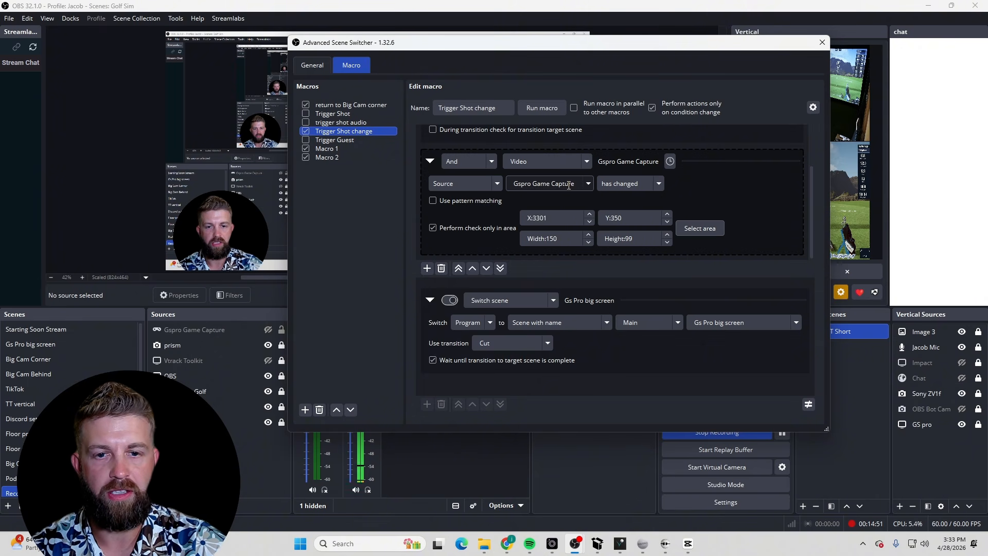
scroll(583, 184, "up", 2)
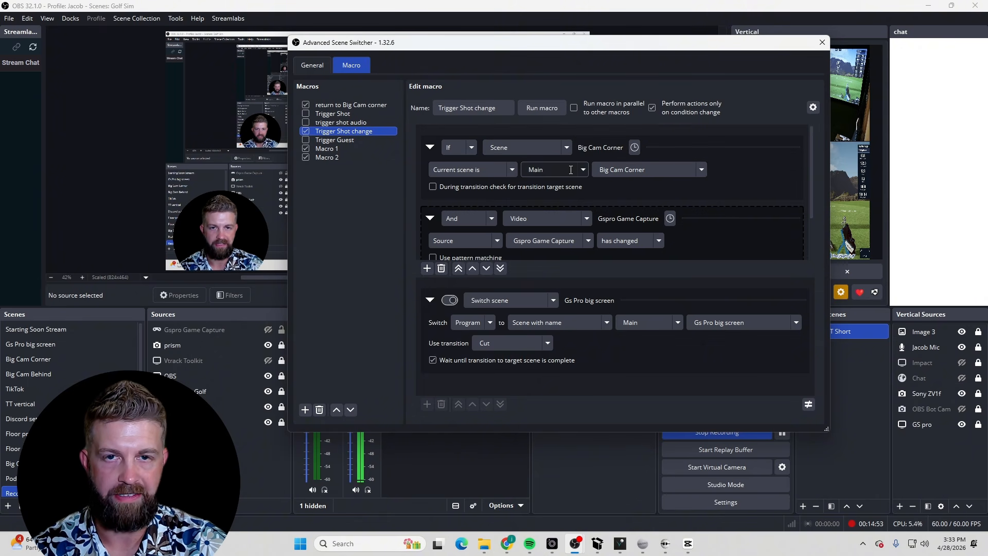
scroll(570, 170, "down", 2)
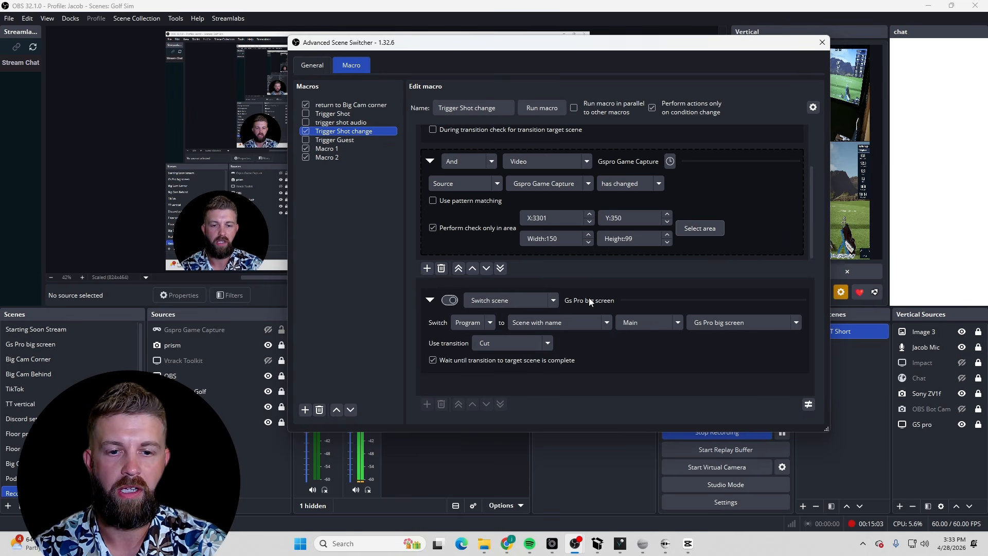
left_click(491, 323)
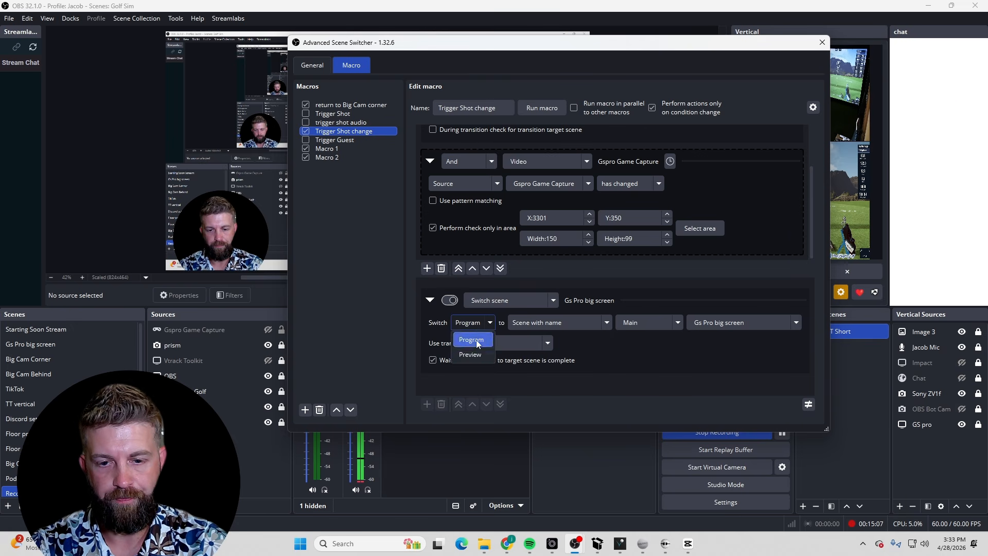
left_click(476, 340)
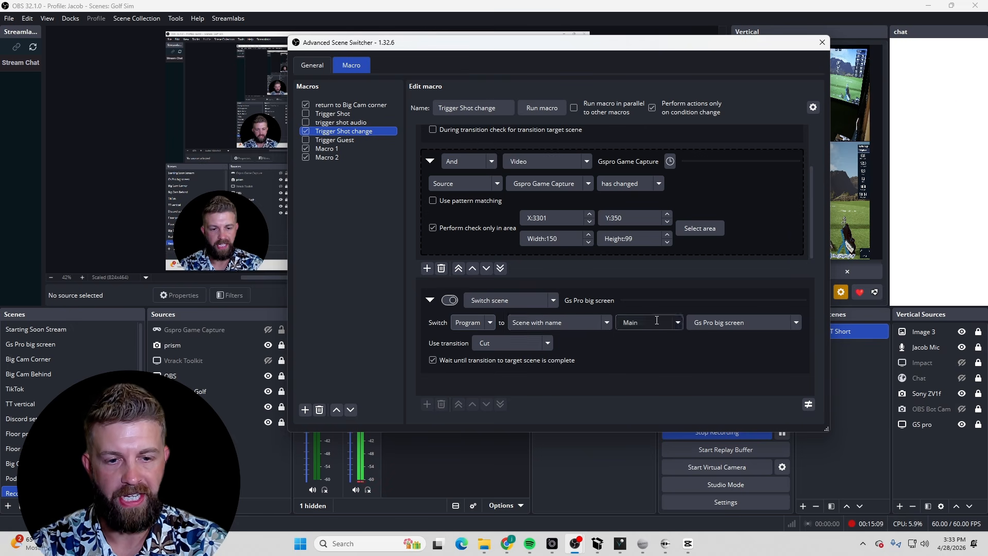
left_click(797, 322)
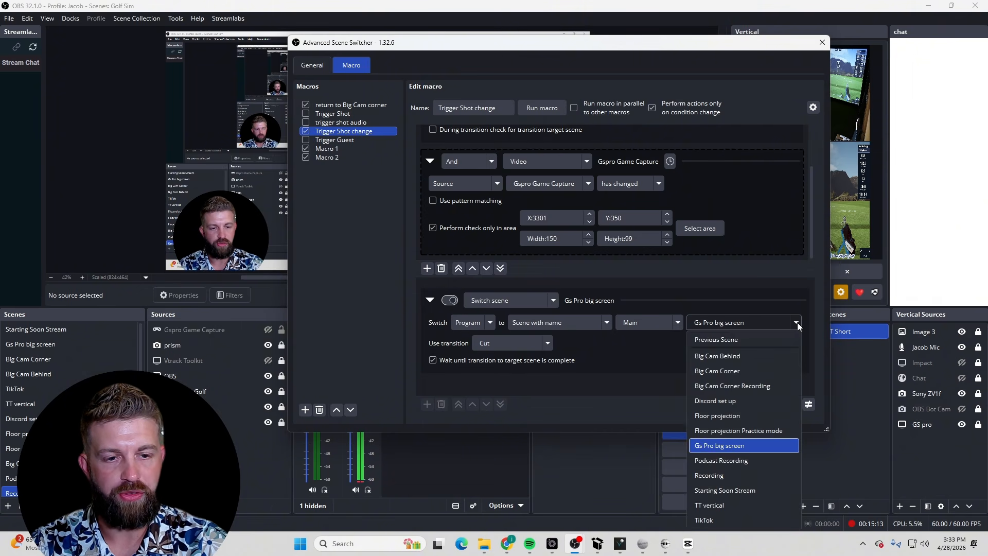
left_click(729, 450)
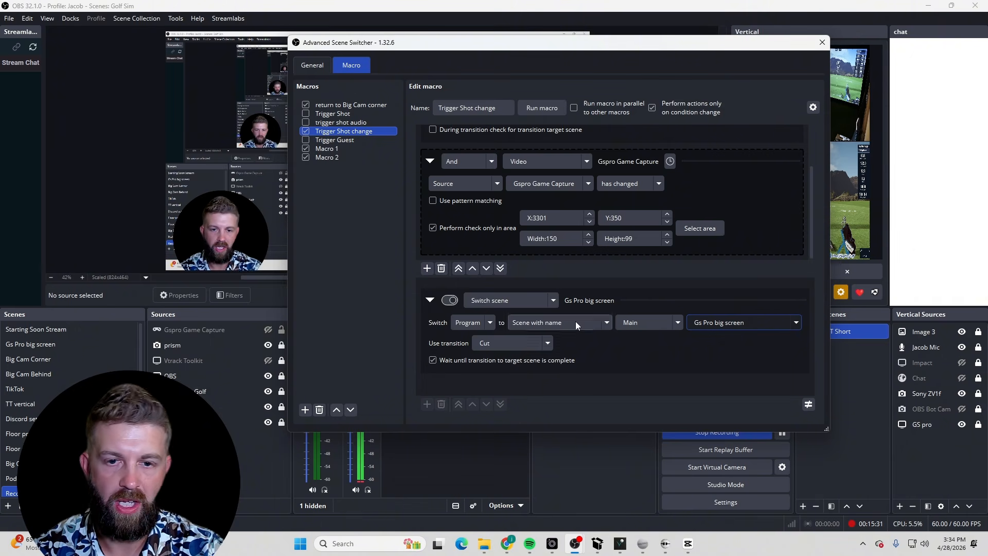
Reorder the macro list so Trigger Shot change sits first, above return to Big Cam corner
scroll(619, 233, "up", 1)
scroll(619, 233, "up", 1)
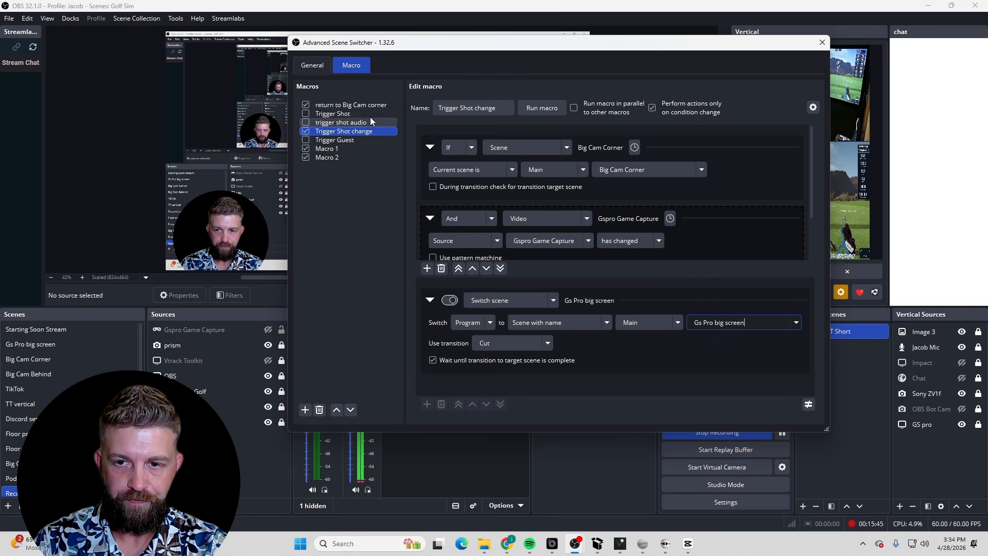
left_click(356, 106)
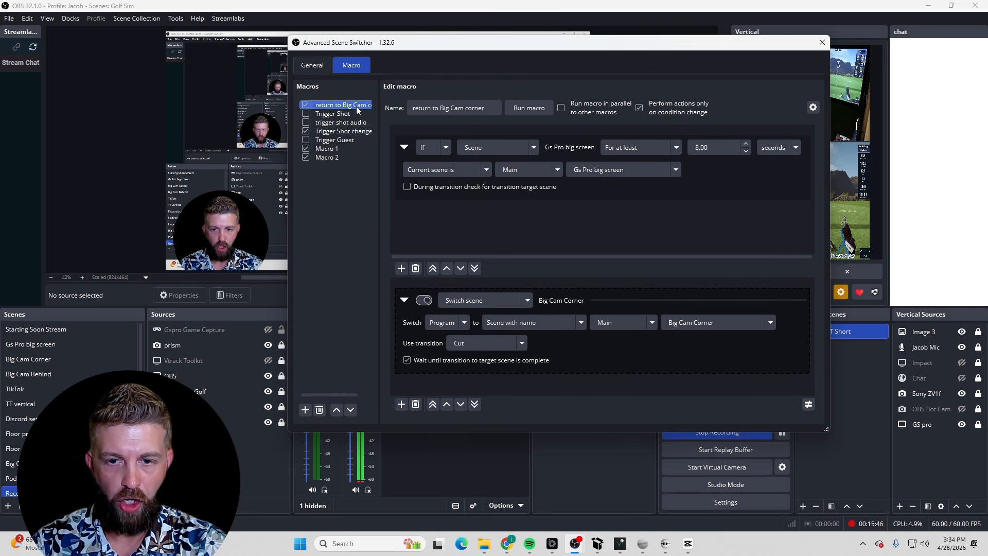
left_click(349, 133)
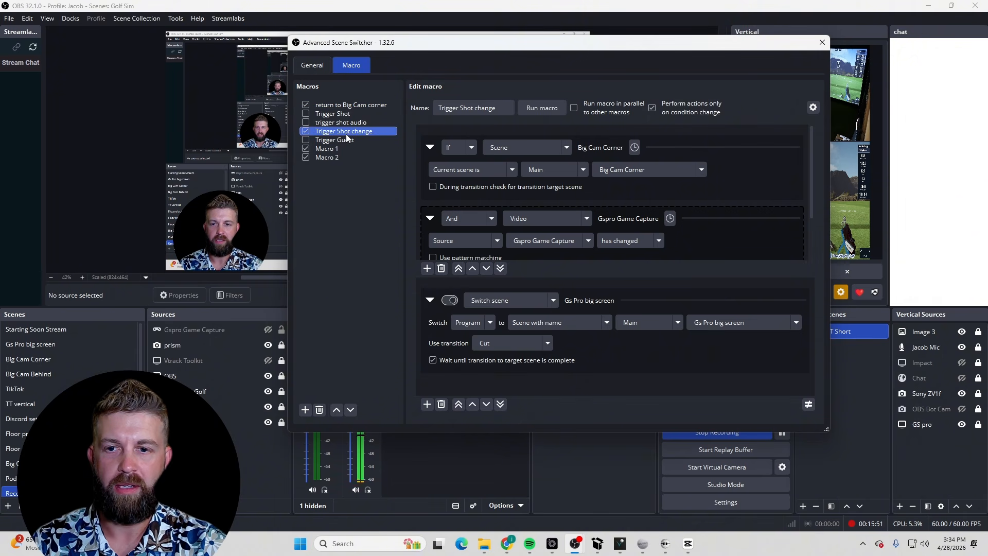
left_click_drag(343, 105, 343, 106)
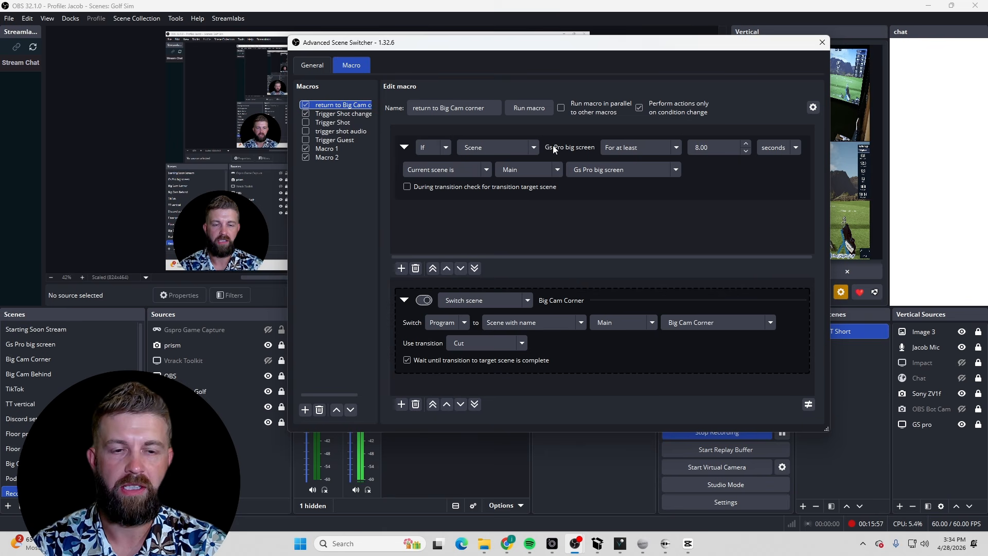
mouse_move(344, 113)
left_mouse_down()
mouse_move(352, 103)
mouse_move(348, 117)
left_mouse_up()
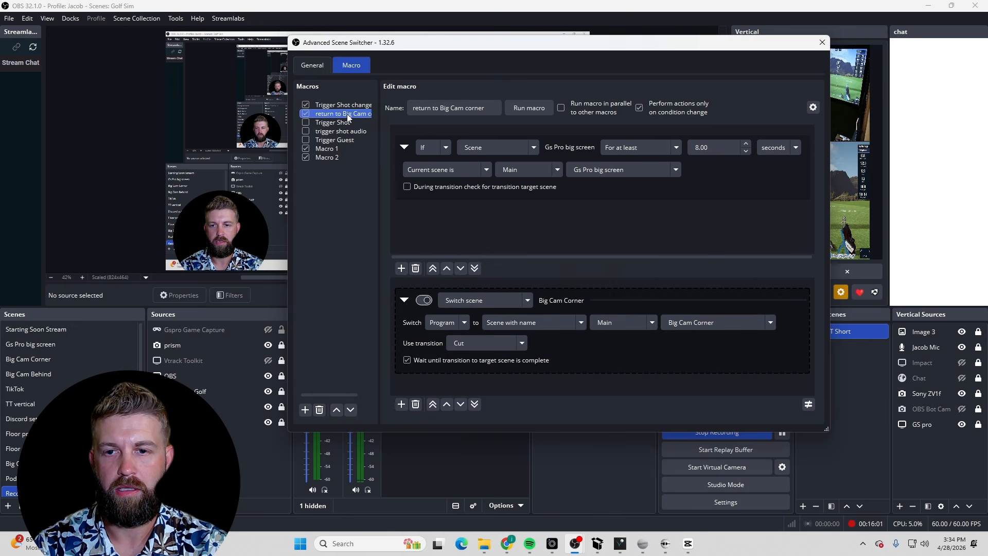
left_click(340, 105)
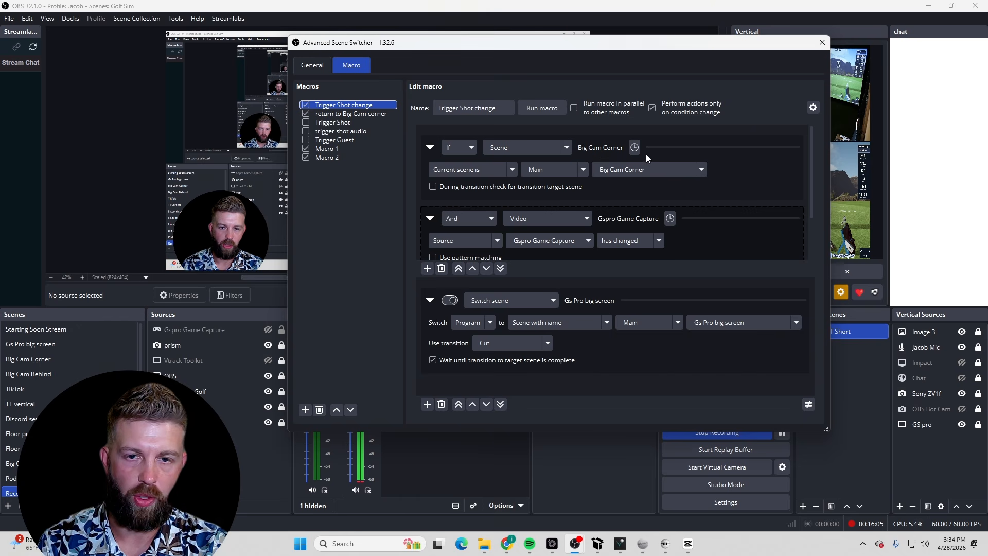
Review the Trigger Shot change and return to Big Cam corner macros, then open Macro 1
scroll(466, 227, "down", 1)
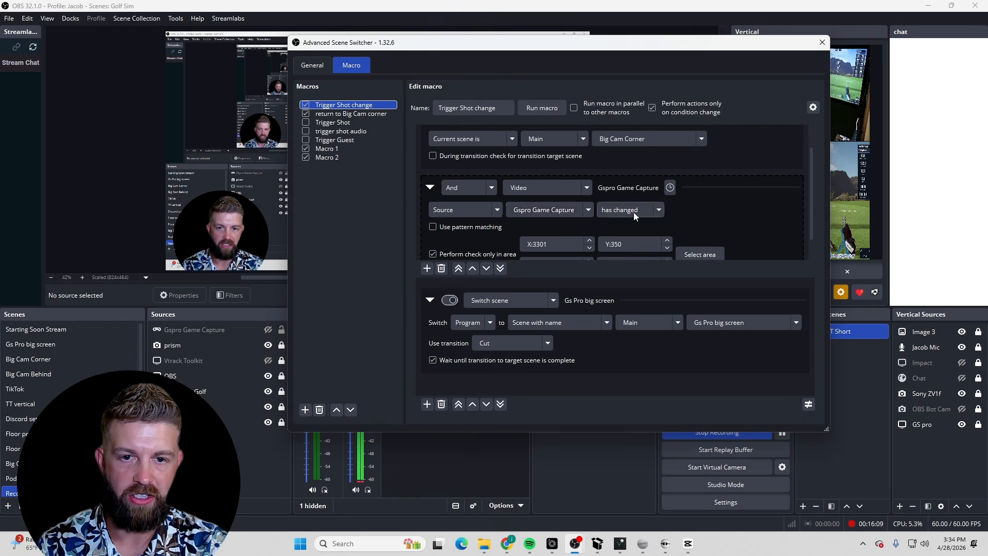
left_click(353, 113)
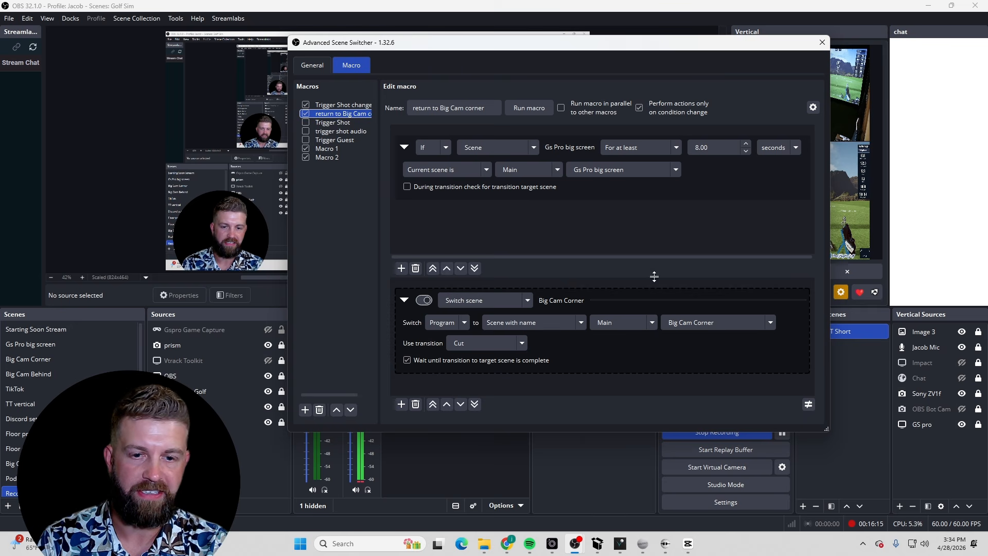
left_click(345, 105)
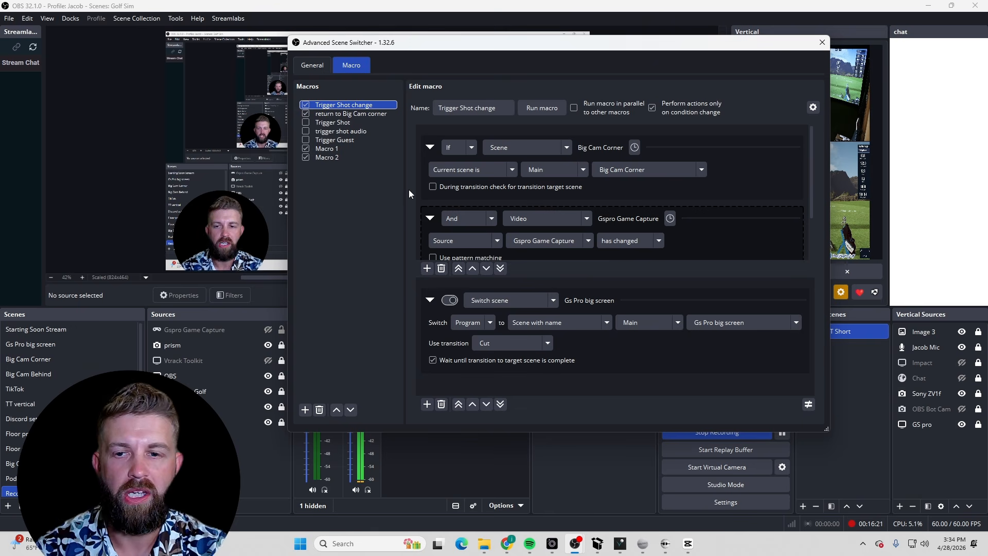
left_click(327, 149)
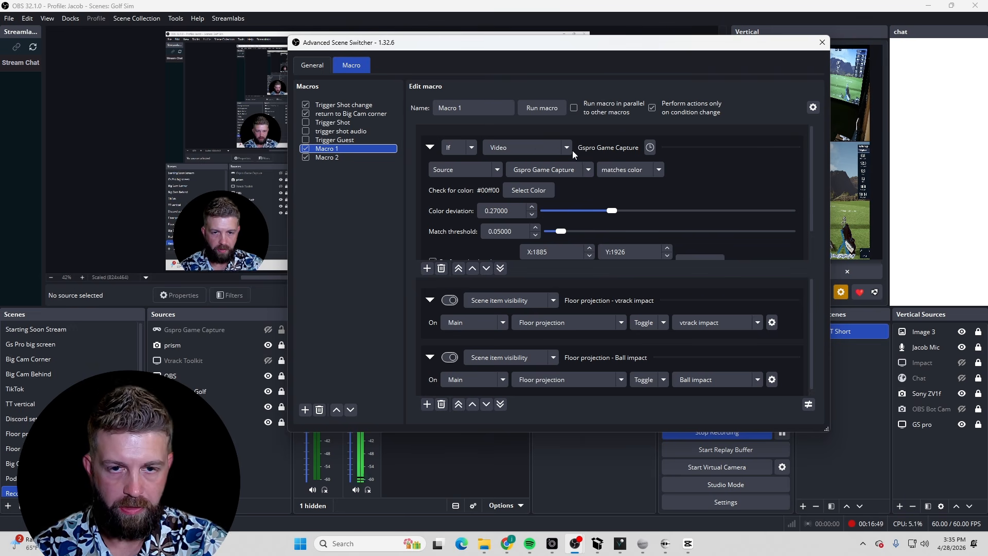
left_click(519, 148)
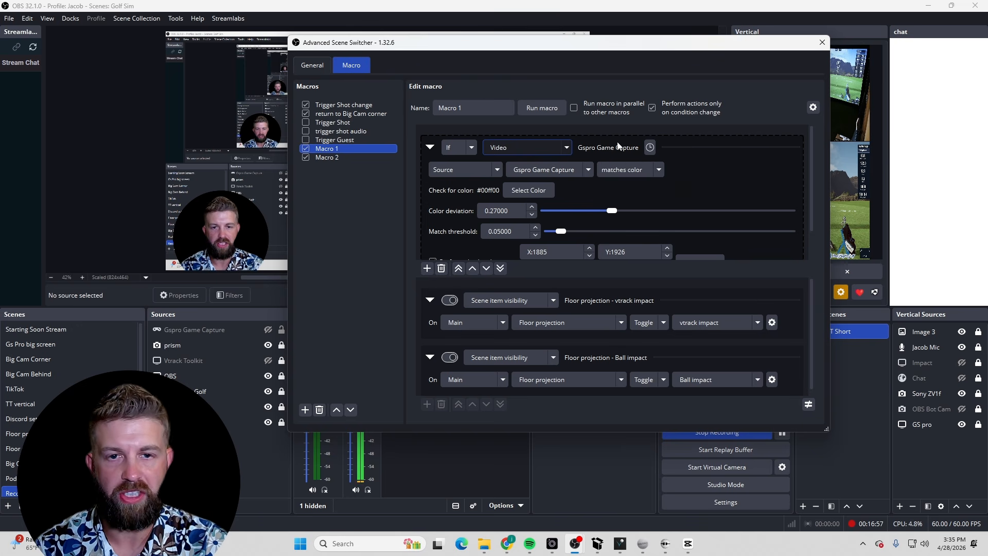
Examine Macro 1's video condition that checks the Gspro Game Capture for a matching color
left_click_drag(435, 47, 622, 56)
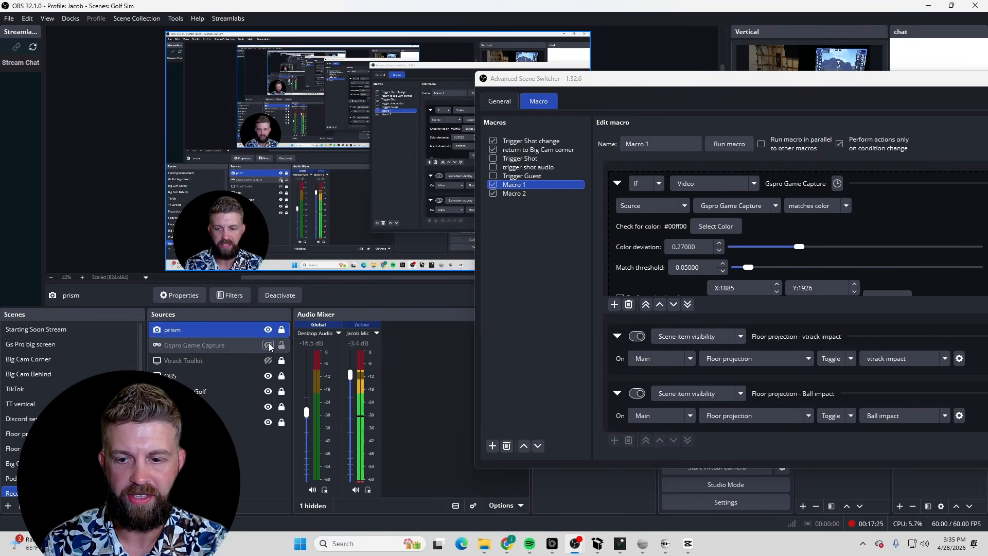
left_click_drag(606, 74, 359, 50)
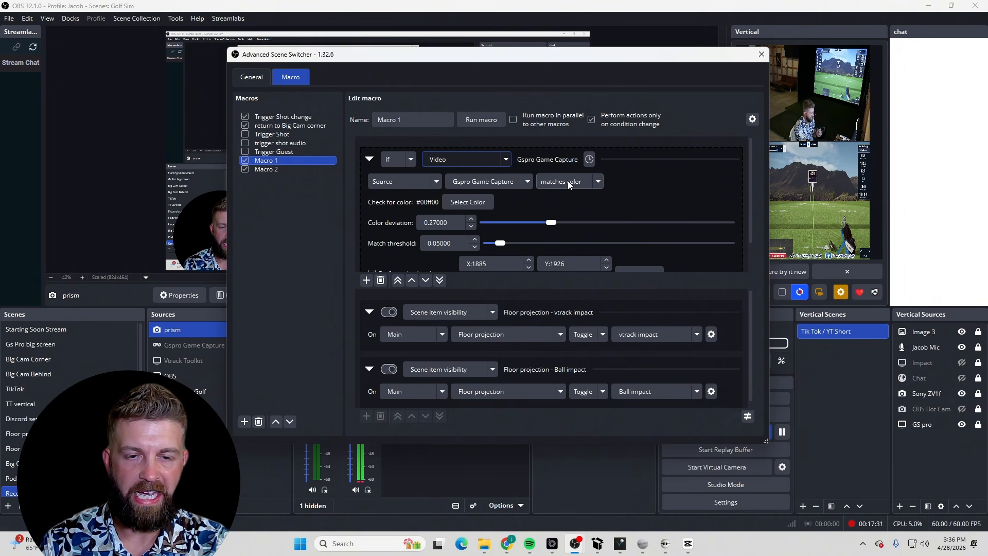
scroll(546, 202, "down", 1)
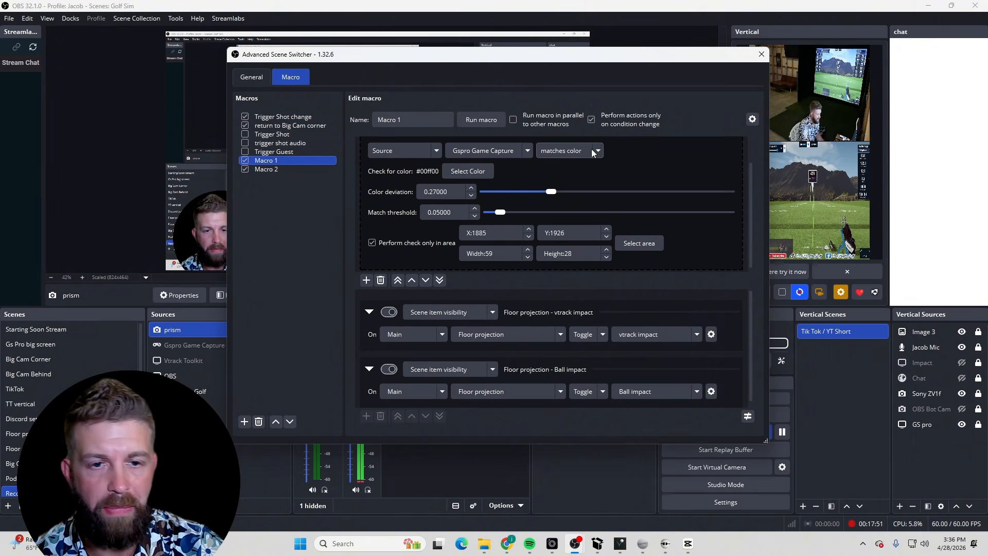
left_click(470, 171)
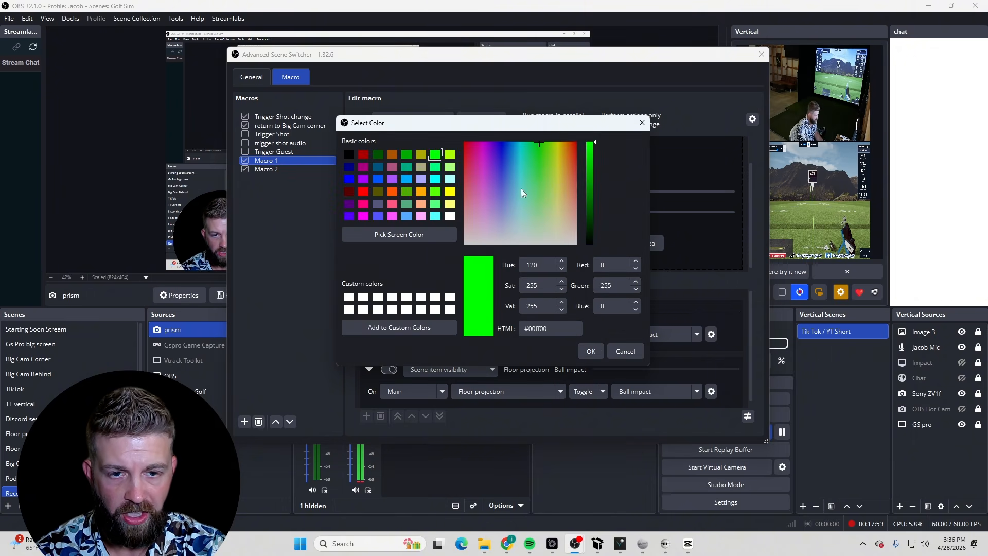
left_click(641, 122)
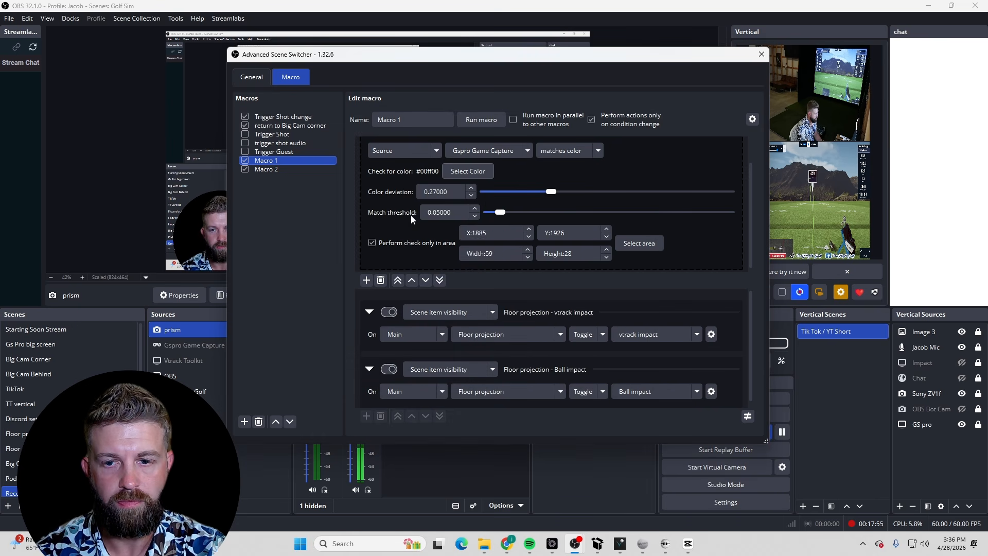
Inspect Macro 1's check area in the game capture preview
left_click(643, 244)
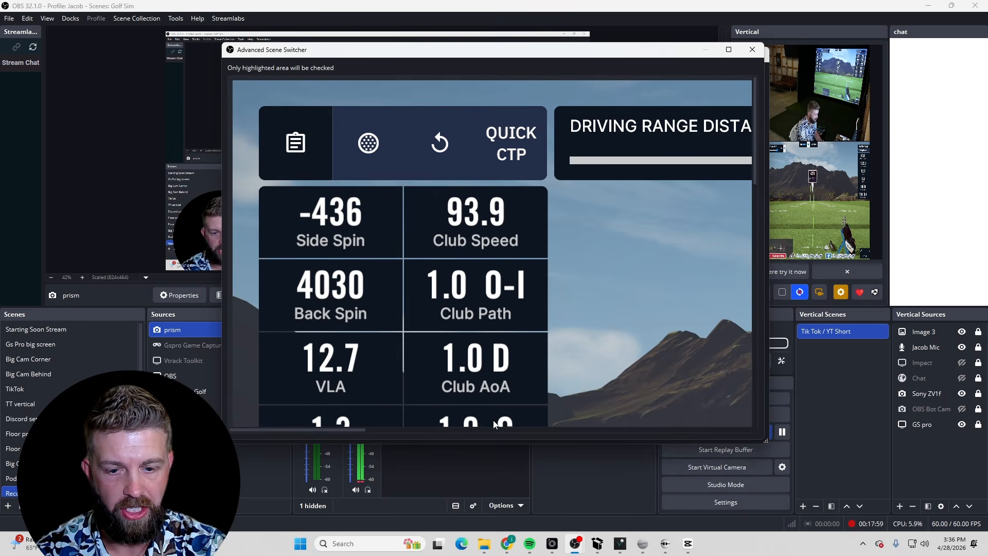
left_click_drag(342, 428, 504, 430)
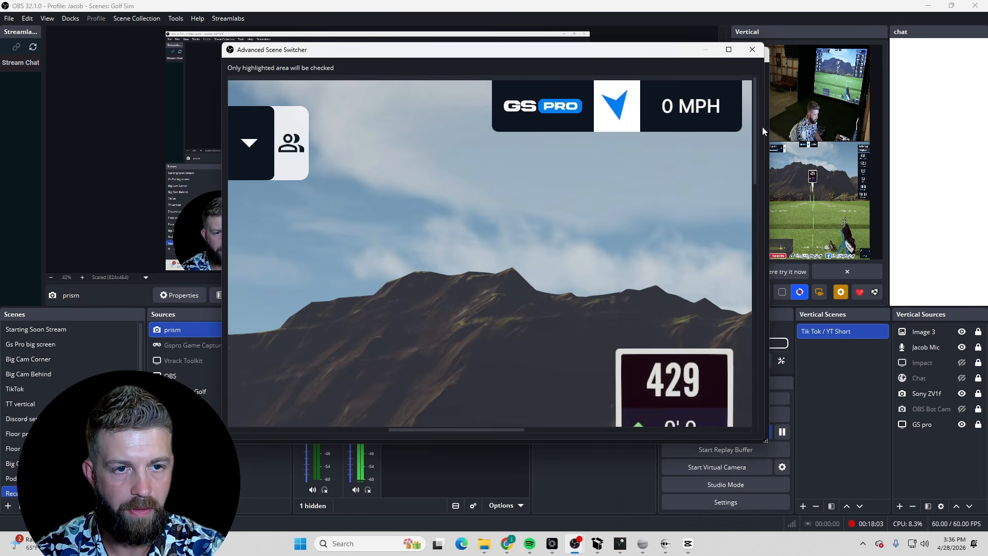
left_click_drag(754, 134, 761, 378)
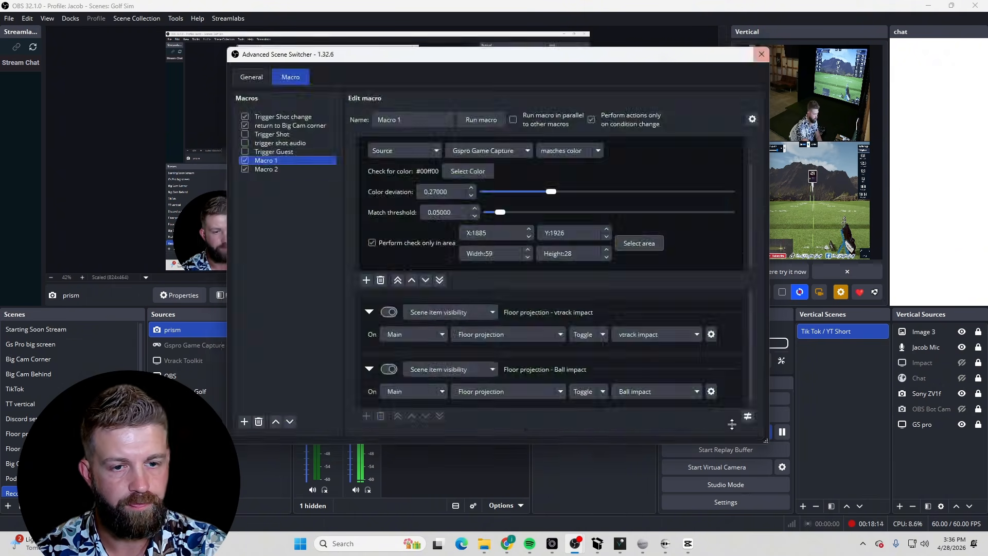
left_click(753, 49)
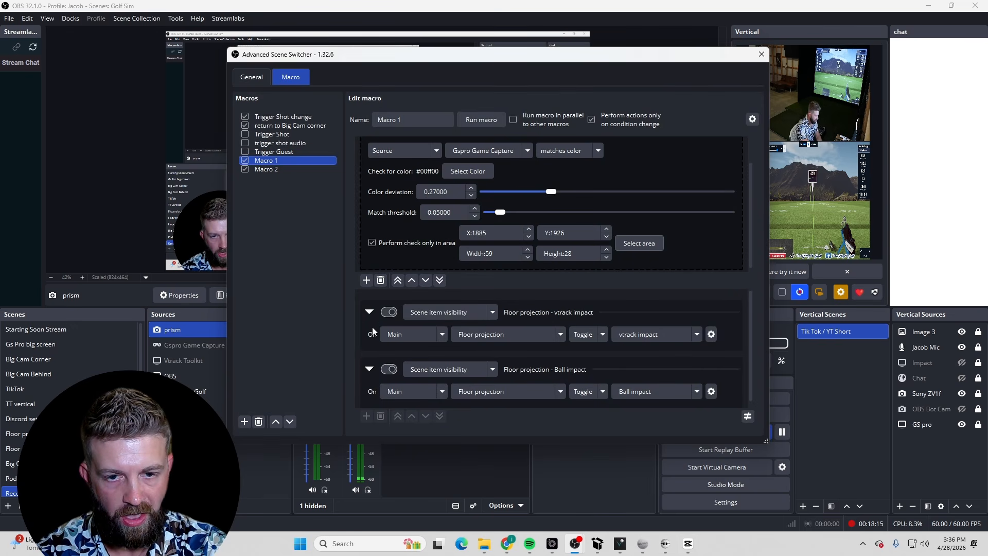
mouse_move(368, 201)
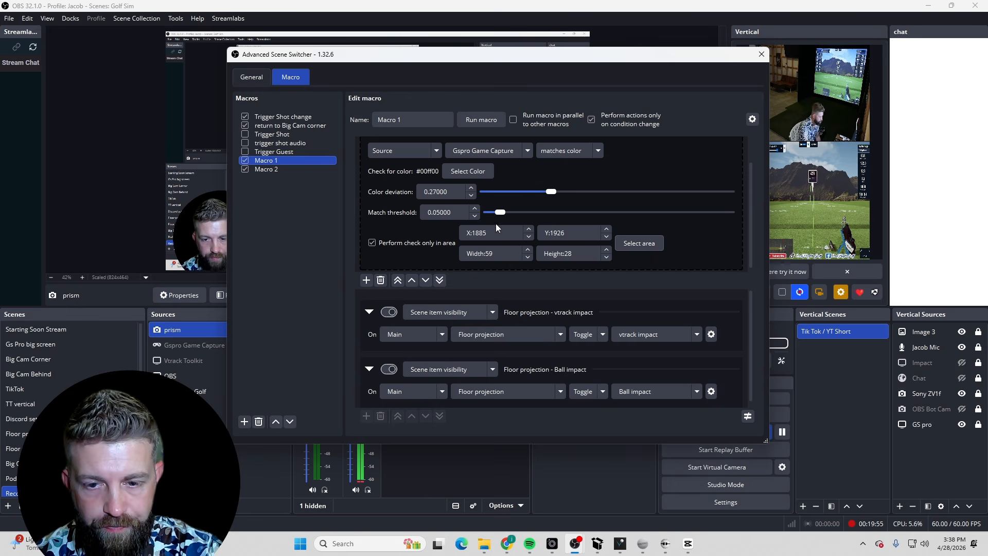
scroll(424, 164, "up", 2)
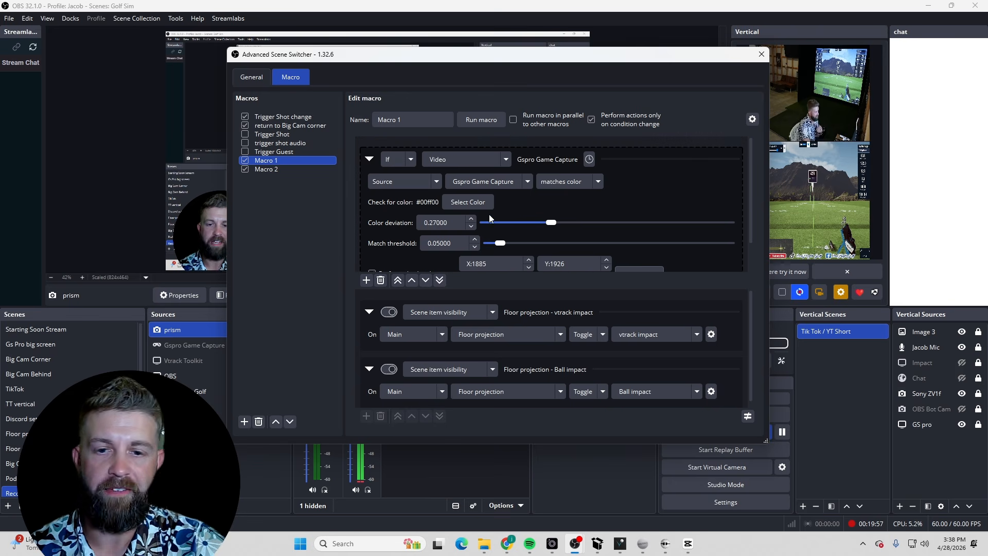
Review Macro 1's scene item visibility actions that toggle the Floor projection sources, leaving the action type unchanged
scroll(492, 217, "down", 2)
scroll(494, 370, "down", 1)
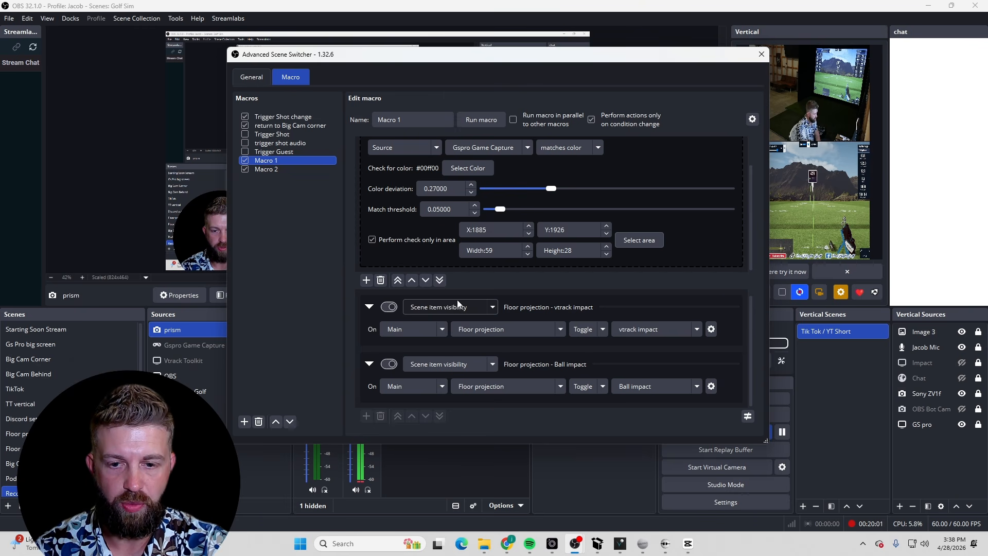
left_click(492, 308)
scroll(446, 318, "down", 5)
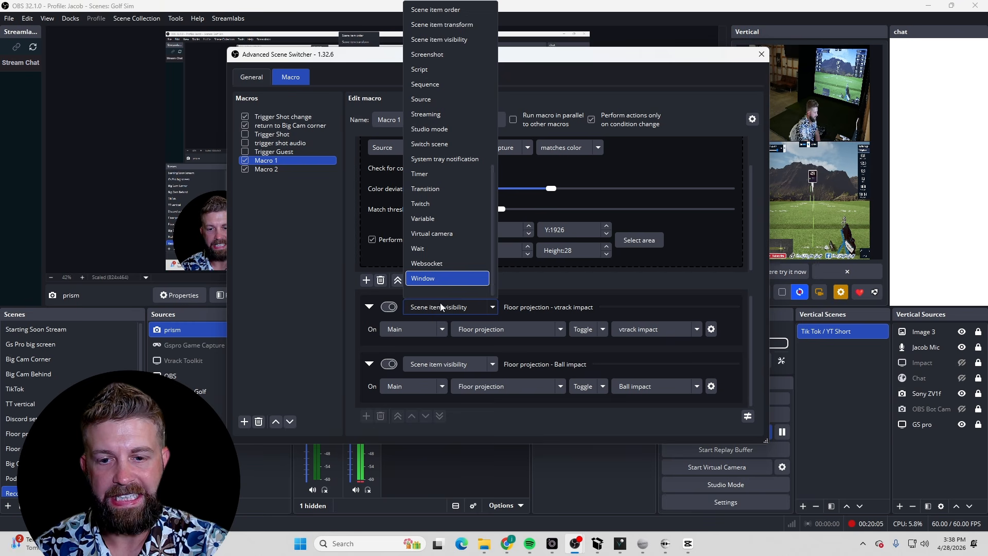
left_click(431, 40)
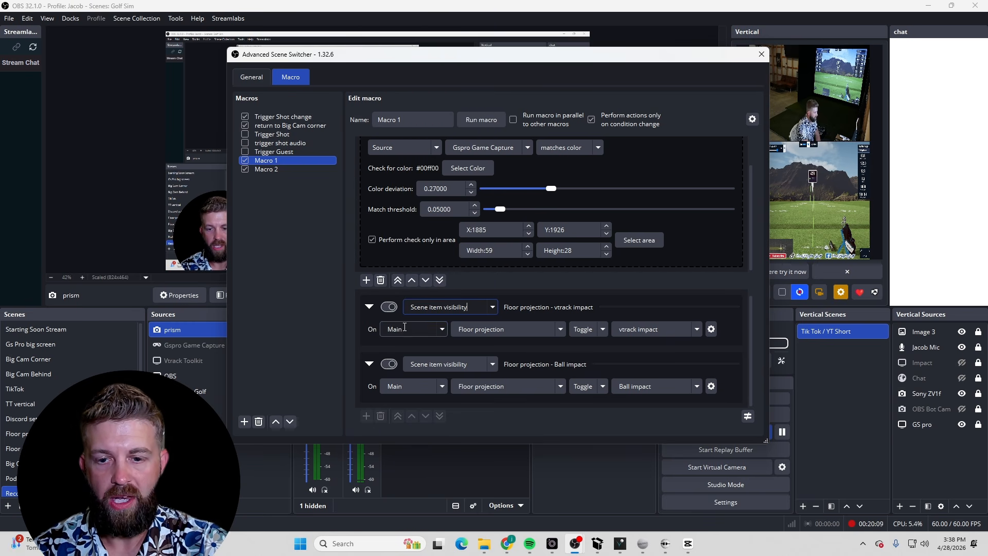
left_click(534, 330)
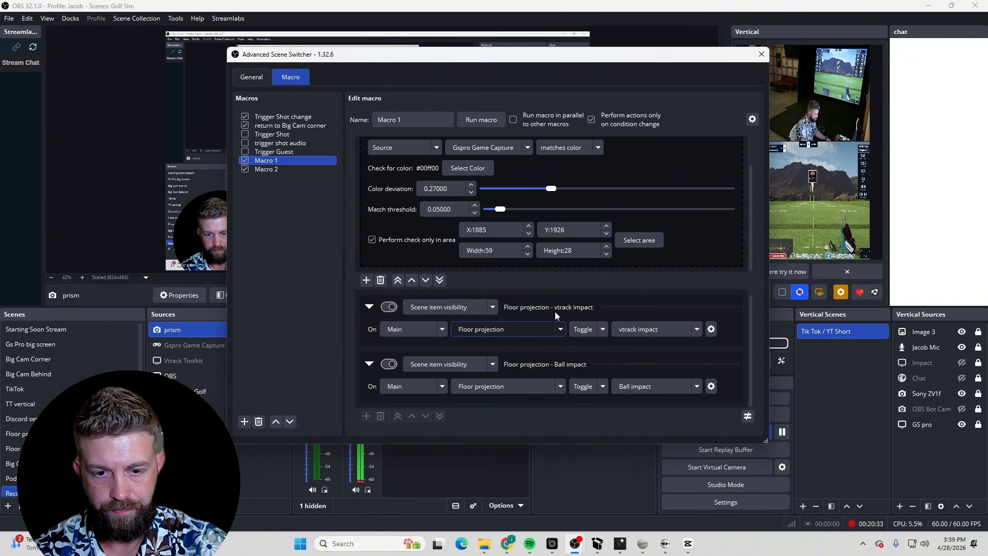
left_click(367, 416)
scroll(377, 405, "up", 1)
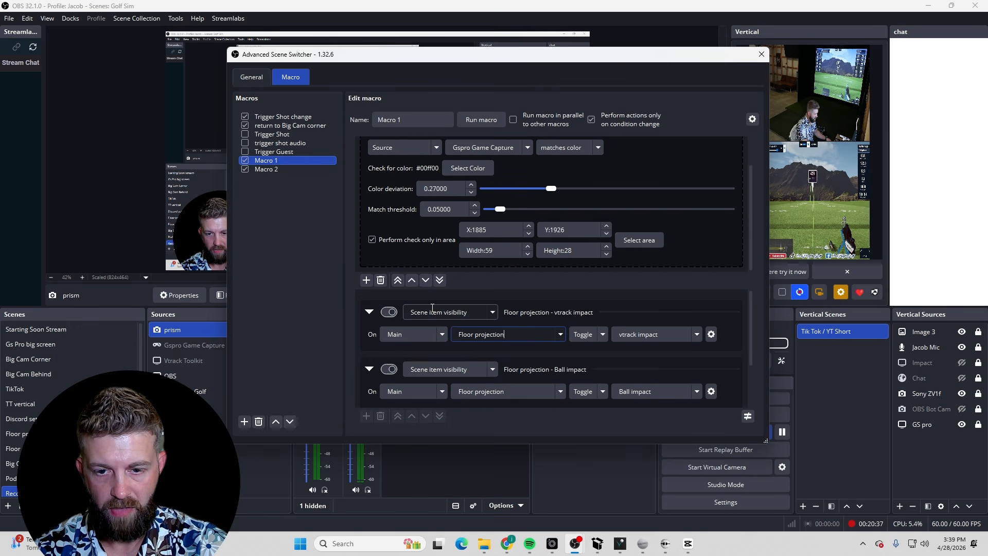
scroll(398, 360, "down", 1)
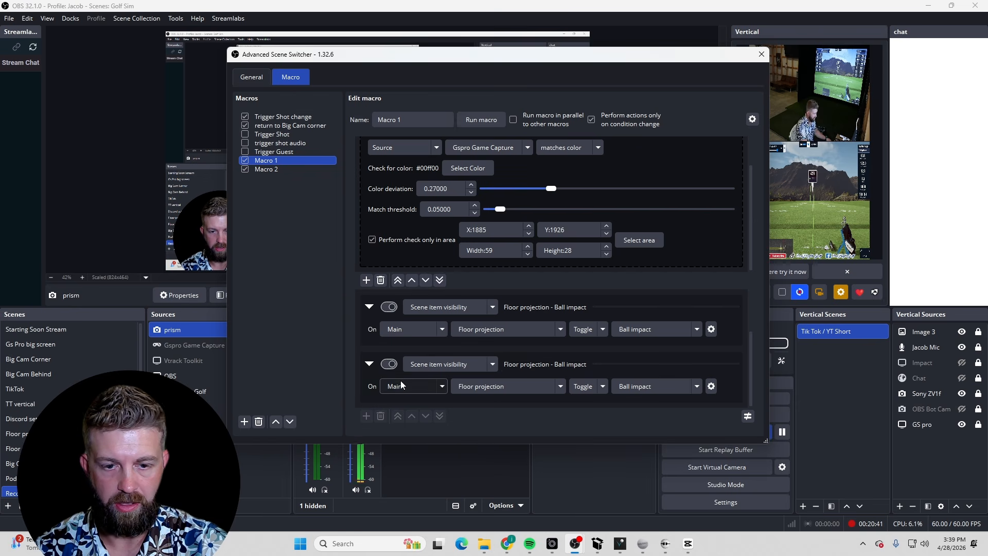
left_click(371, 377)
right_click(372, 375)
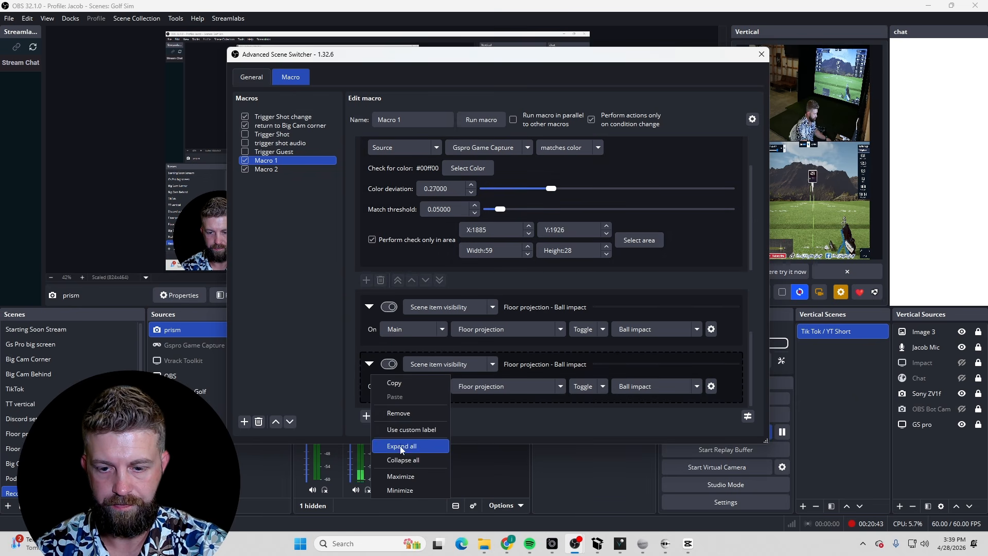
left_click(416, 412)
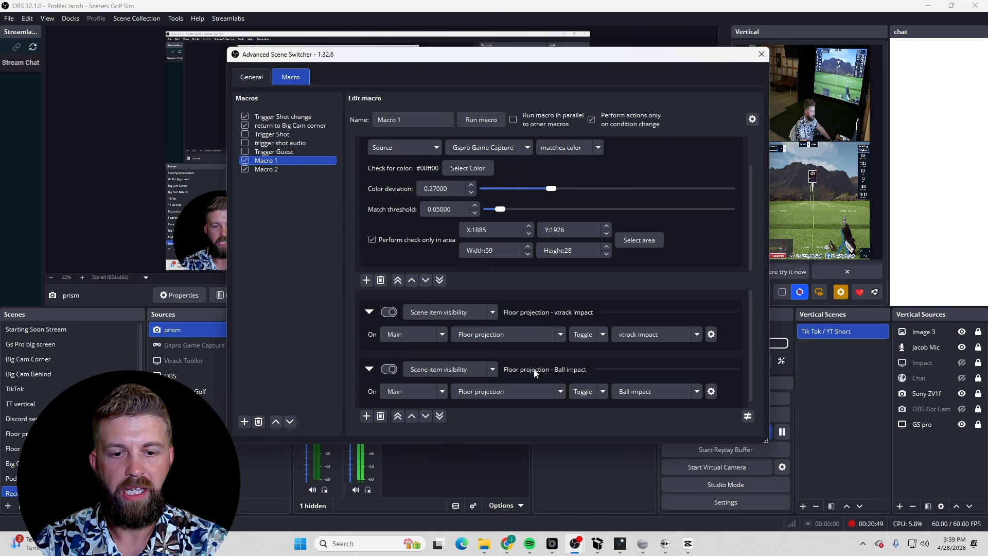
Open Macro 2 and inspect its check area in the Gspro Game Capture preview
scroll(522, 371, "down", 1)
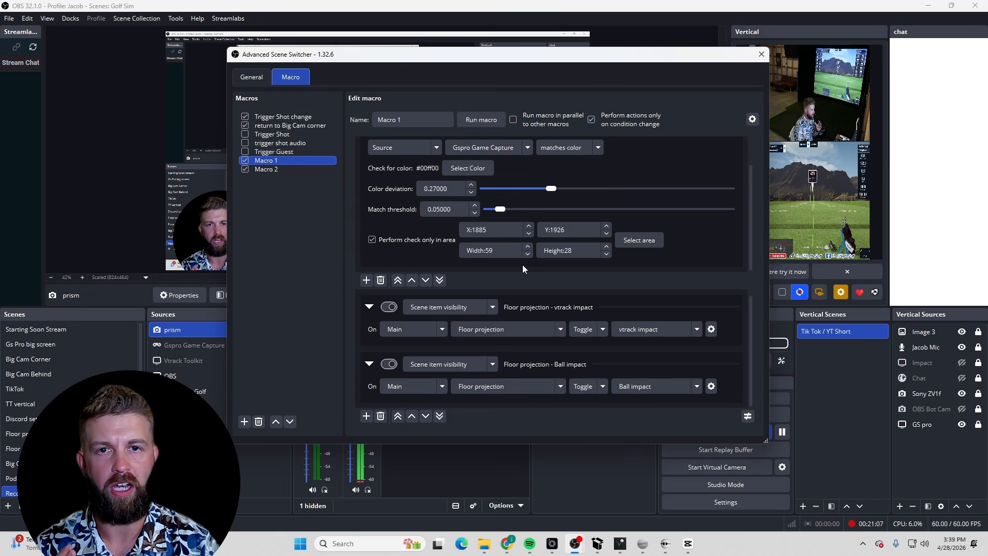
left_click(283, 170)
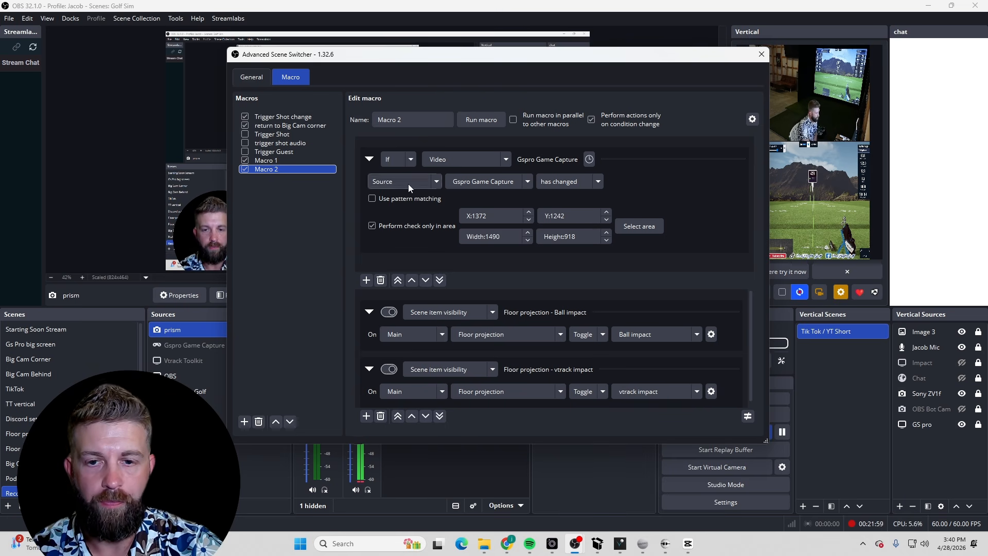
left_click(630, 227)
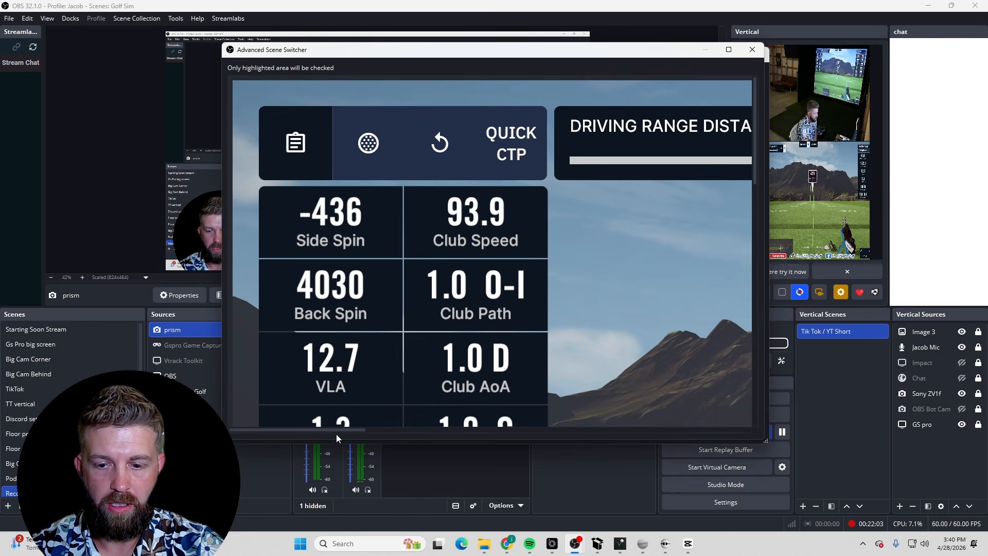
left_click_drag(336, 431, 569, 419)
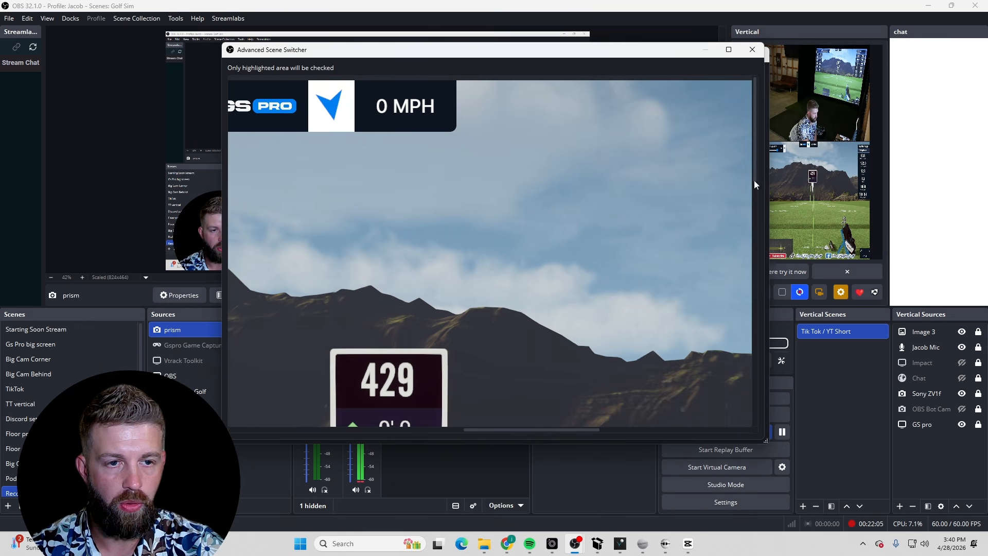
left_click_drag(755, 141, 779, 345)
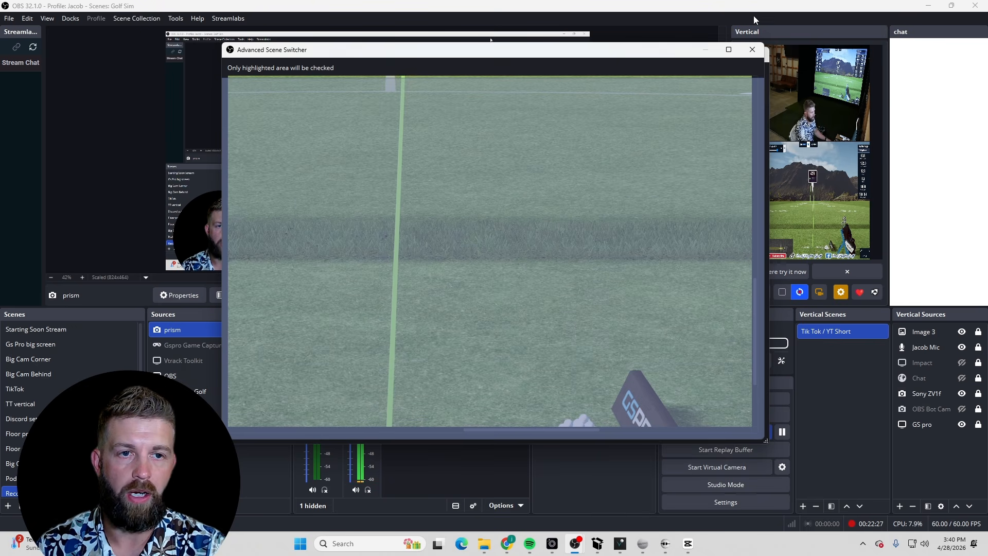
left_click(752, 50)
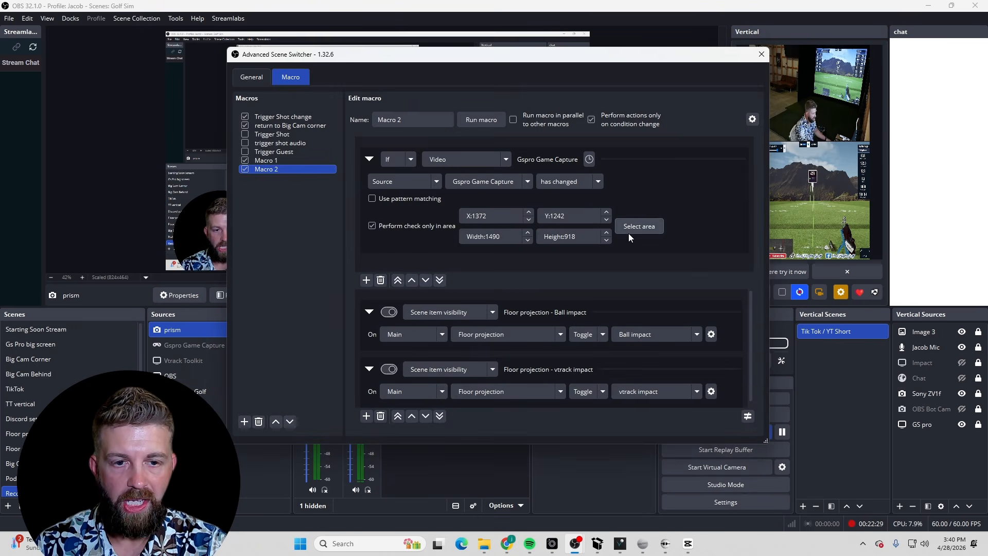
Check the visibility mode options of Macro 2's Ball impact action, keeping Toggle
scroll(480, 317, "down", 1)
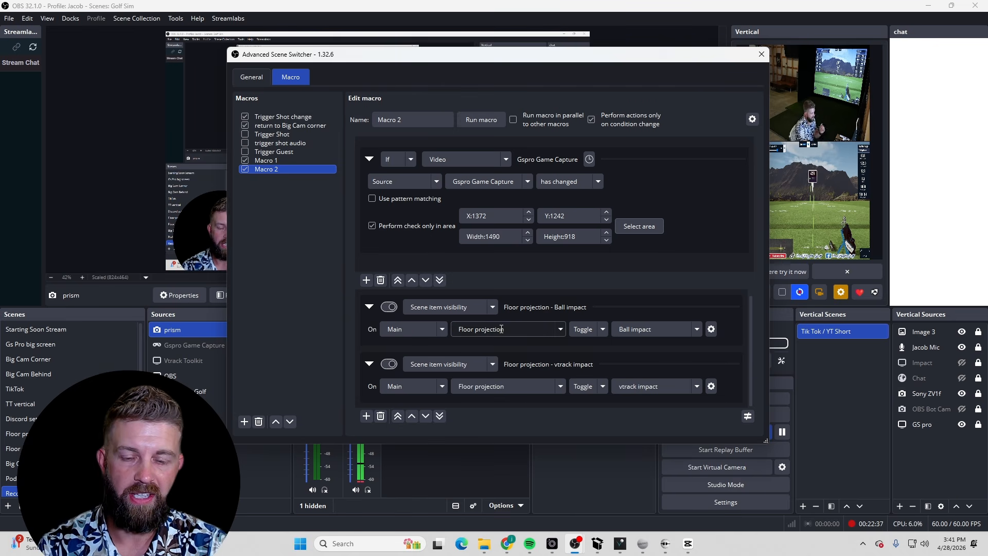
left_click(603, 329)
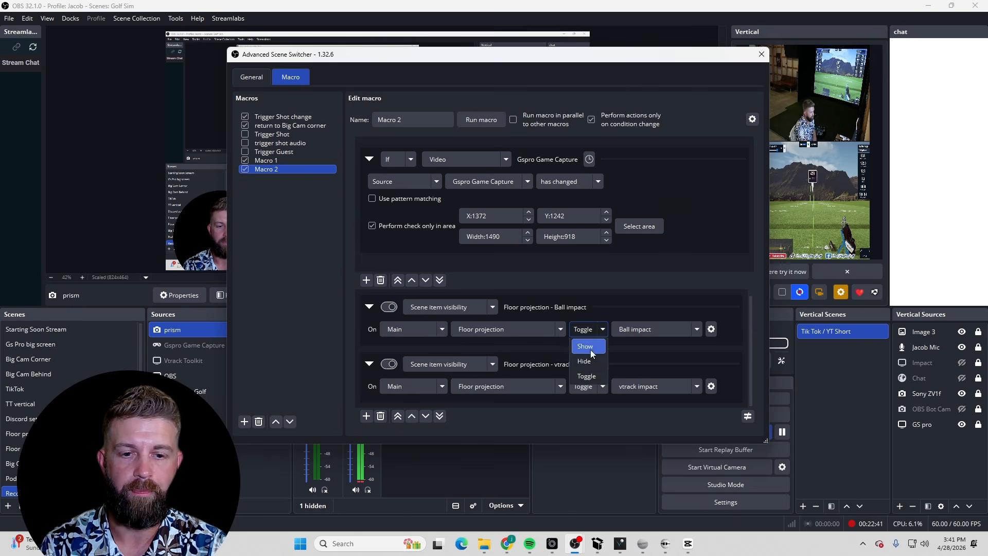
left_click(581, 379)
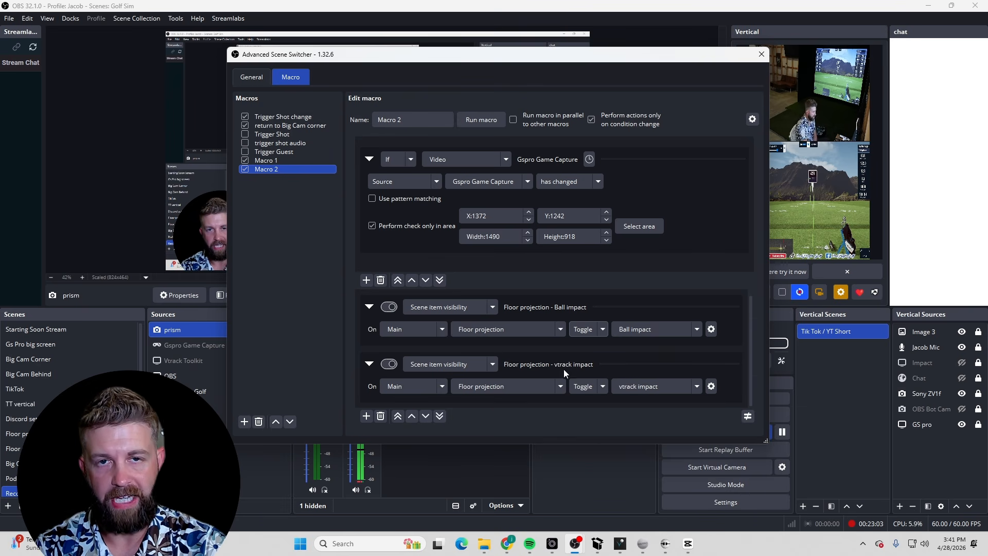
Browse the Macro 1, Trigger Shot, trigger shot audio and Trigger Shot change macros, ending on trigger shot audio
left_click(274, 161)
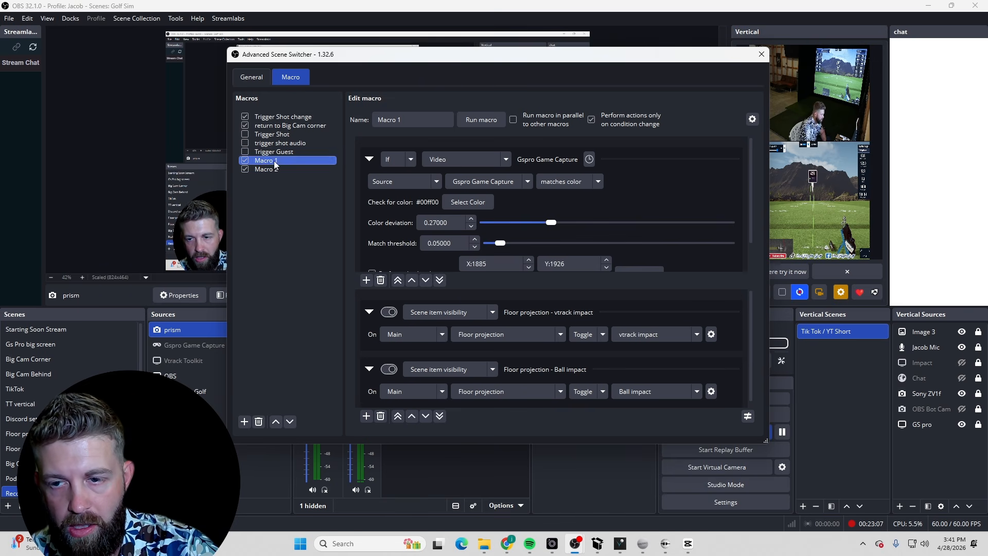
left_click(270, 134)
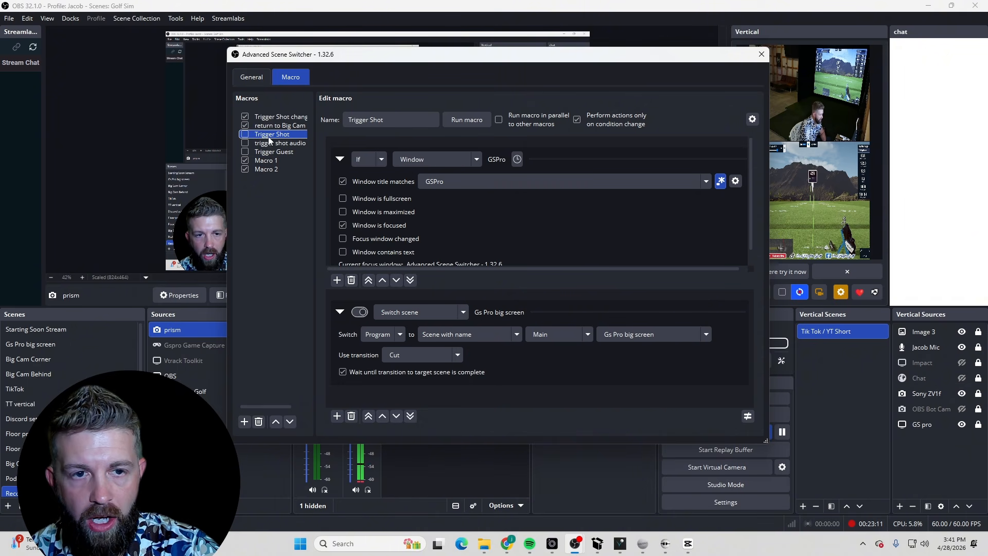
left_click(286, 143)
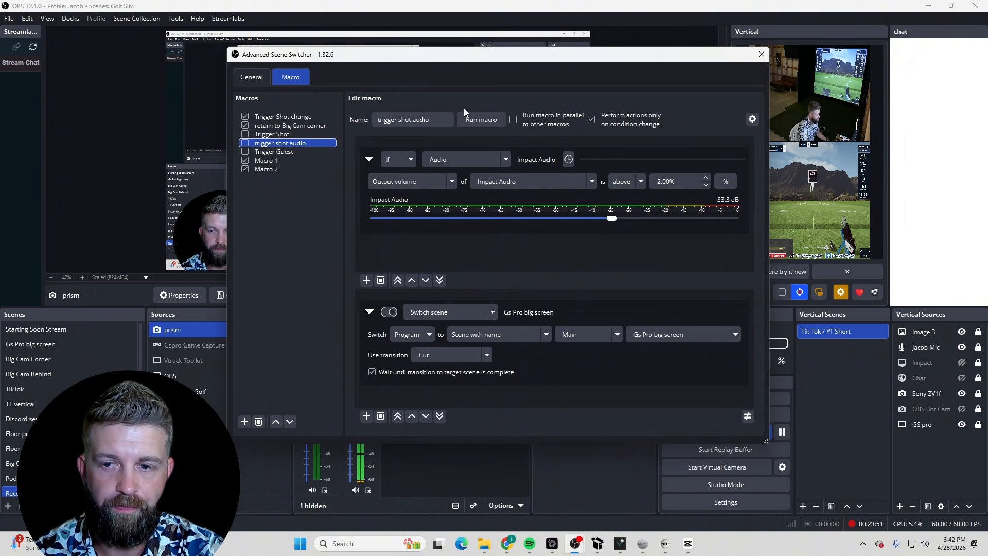
left_click(302, 118)
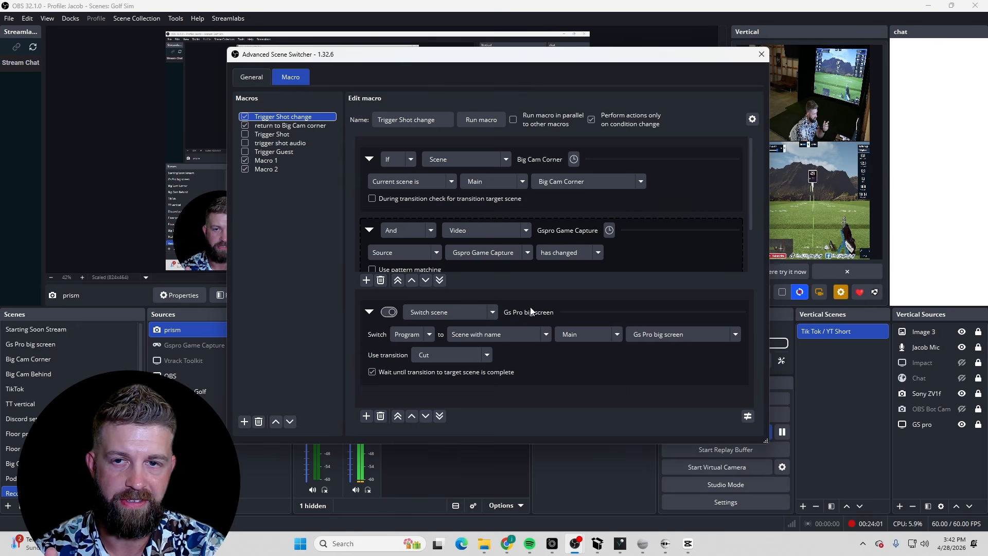
left_click(268, 144)
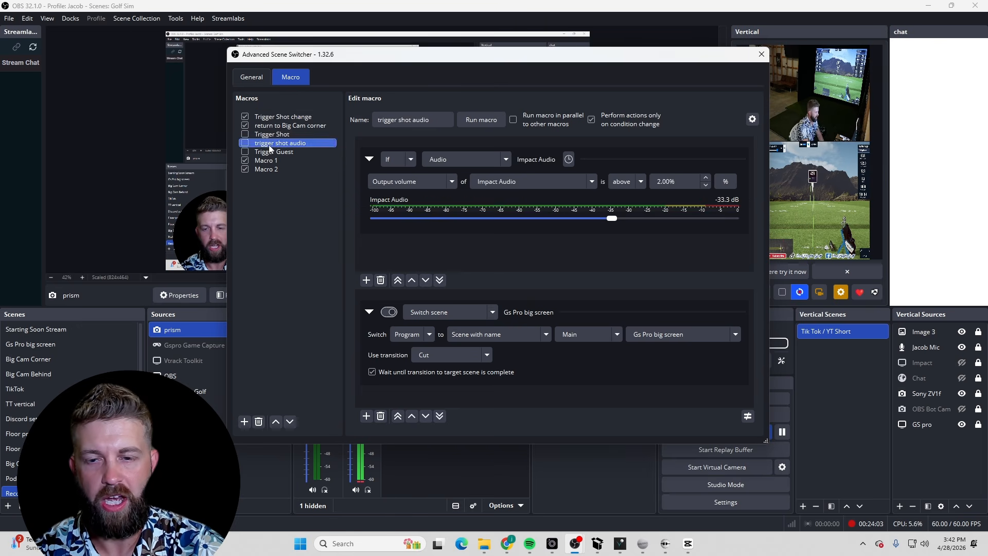
Set the trigger shot audio condition's Impact Audio output volume threshold to about 1.84%
left_click(418, 160)
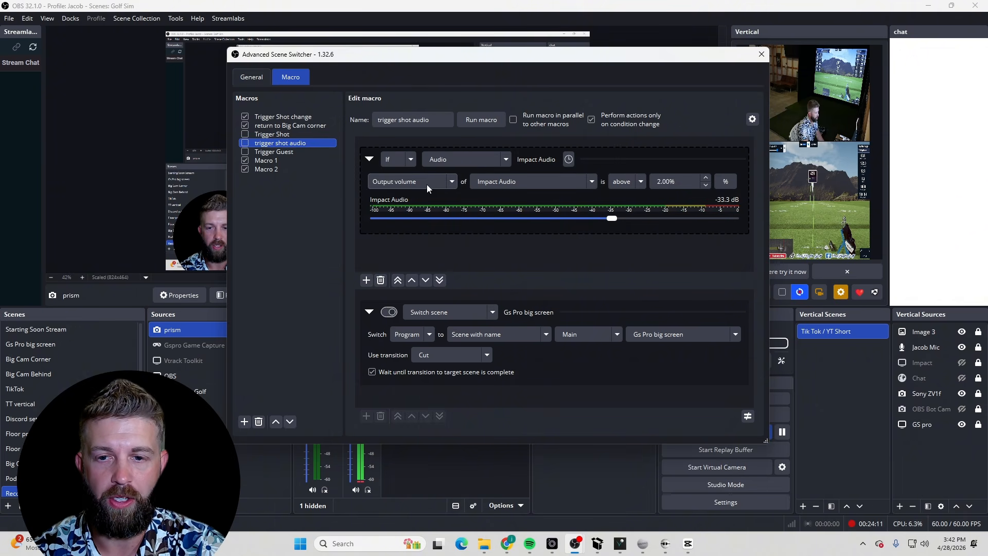
left_click(455, 183)
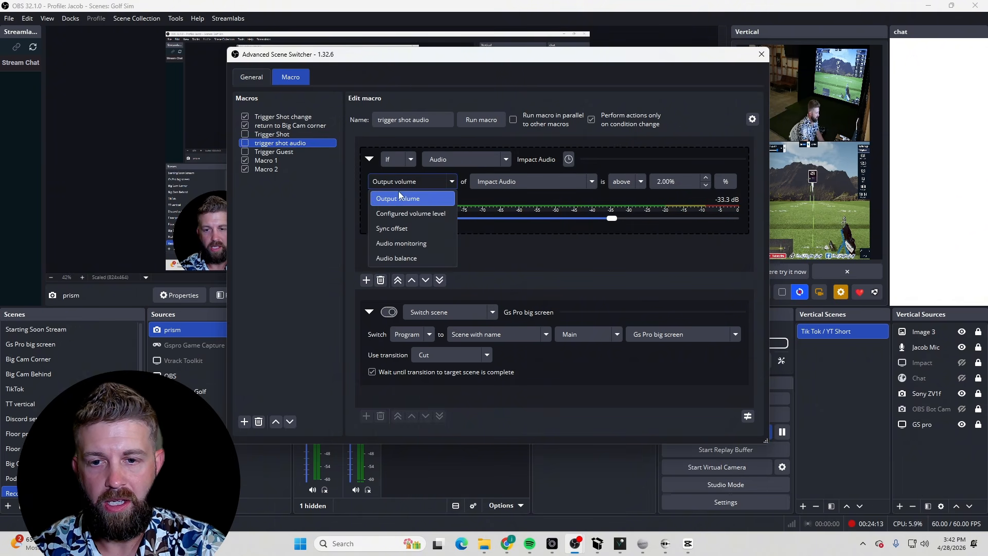
left_click(401, 202)
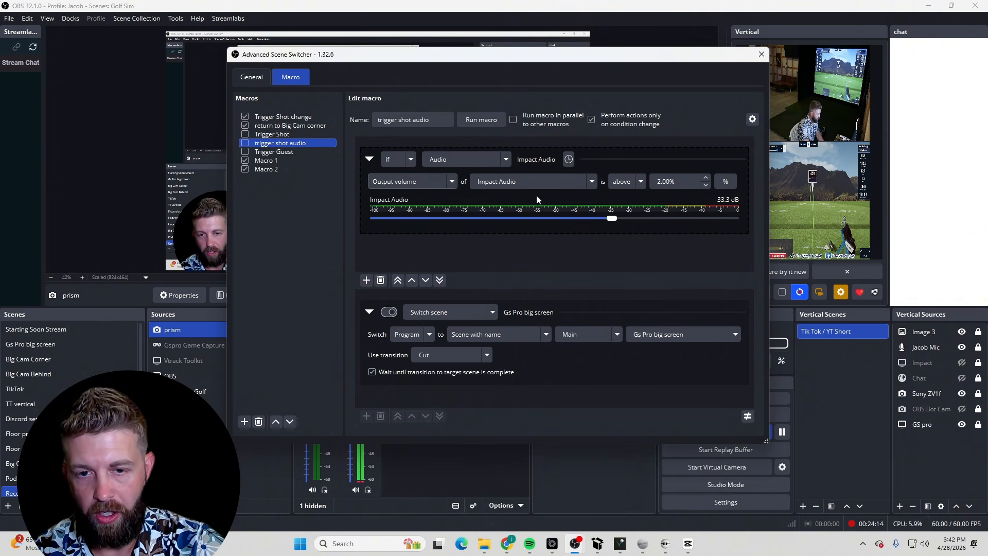
left_click(587, 183)
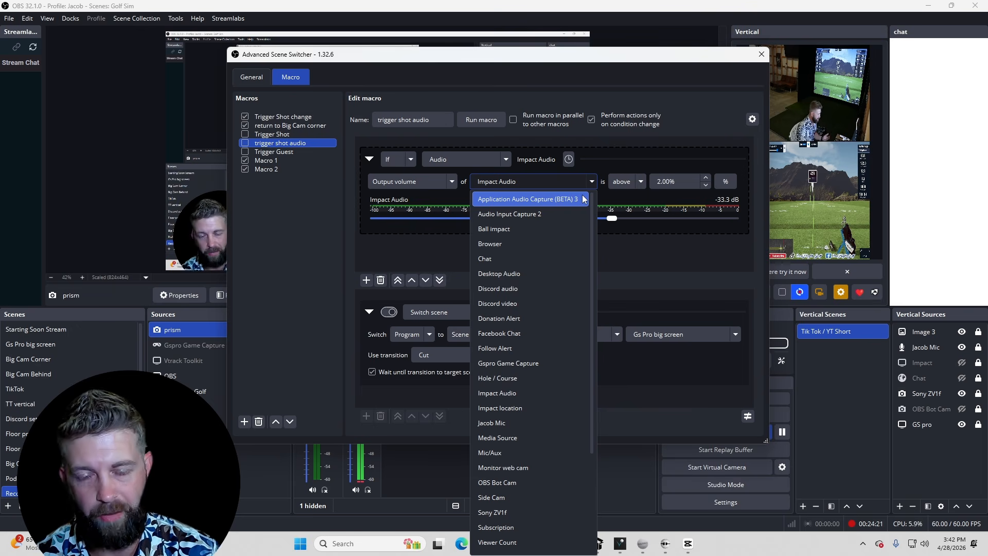
left_click(641, 74)
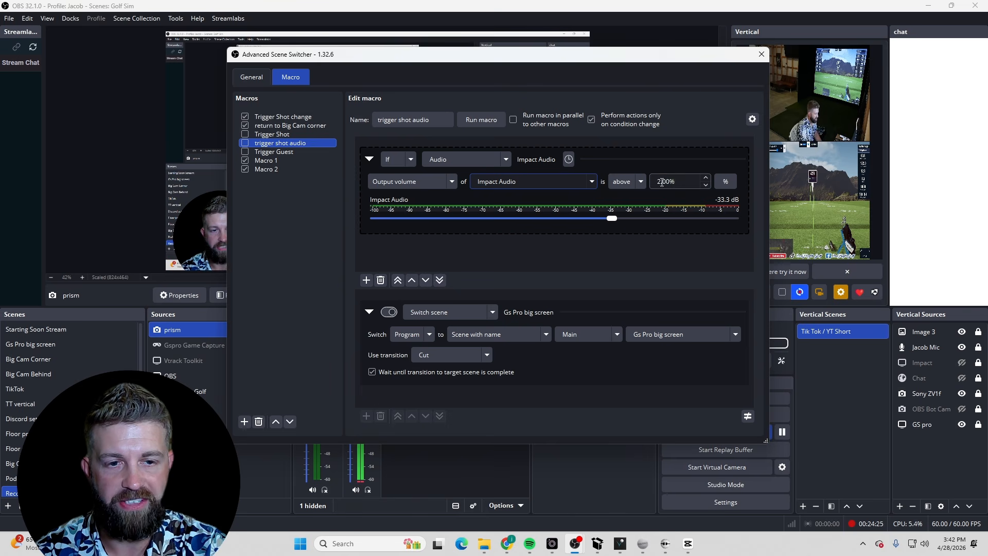
mouse_move(610, 221)
left_mouse_down()
mouse_move(581, 221)
mouse_move(610, 220)
left_mouse_up()
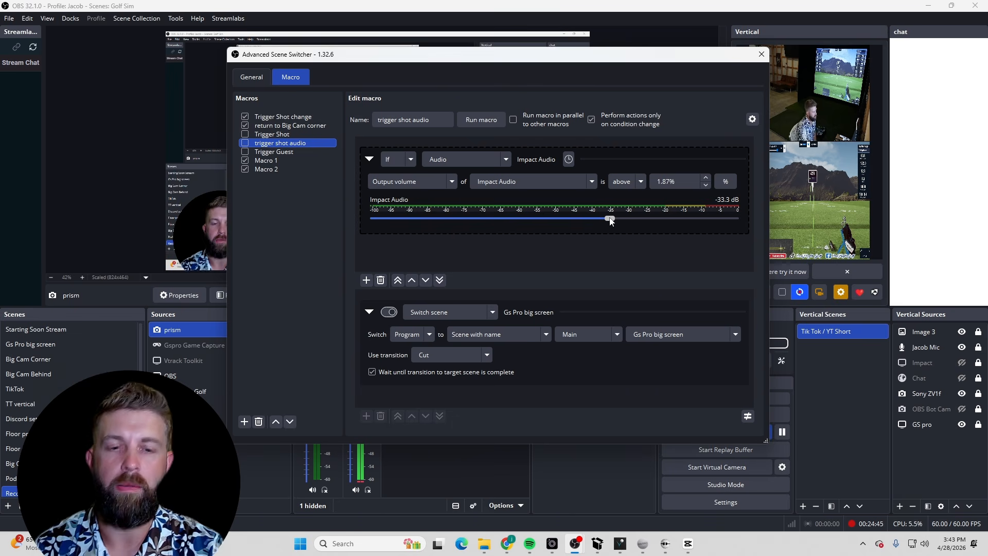
left_click_drag(610, 221, 585, 224)
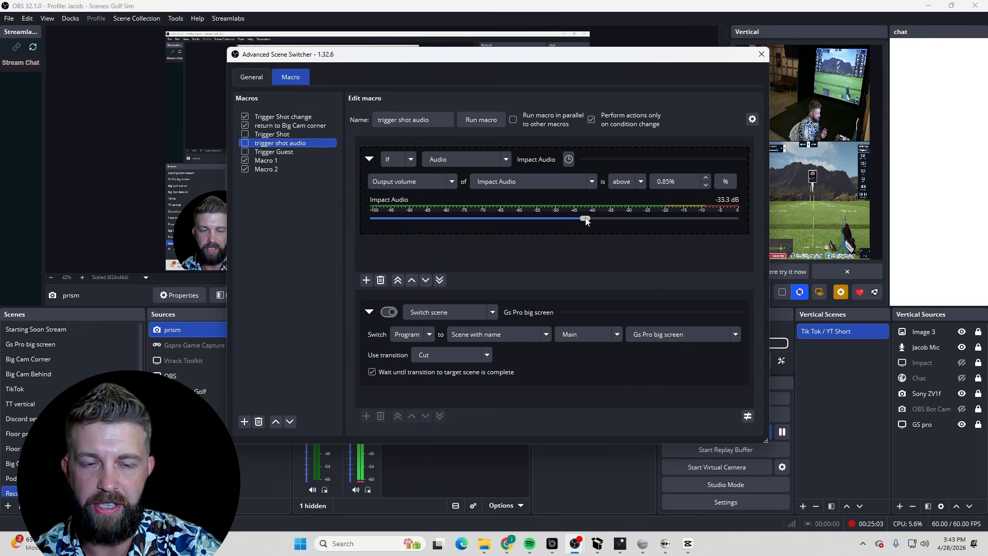
left_click_drag(586, 221, 588, 222)
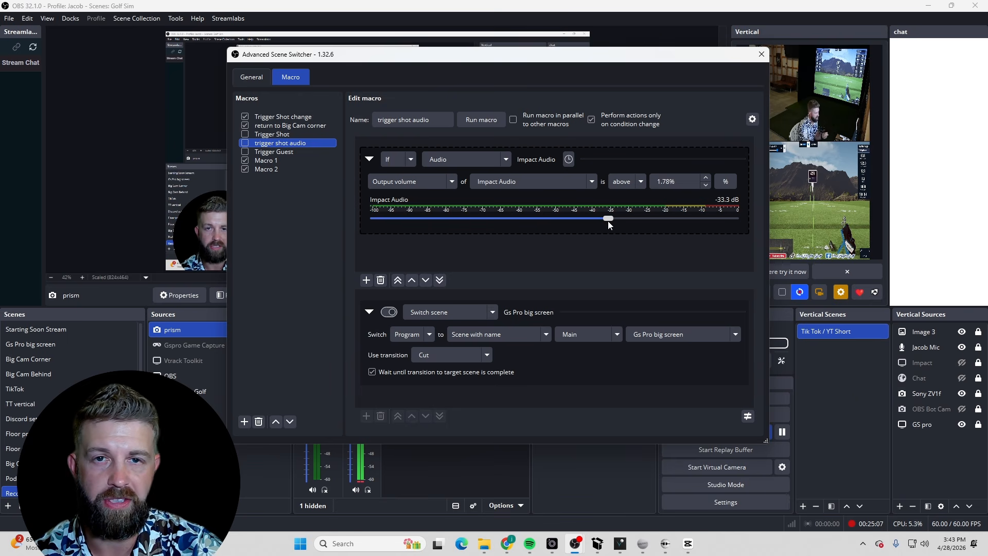
left_click_drag(607, 221, 609, 222)
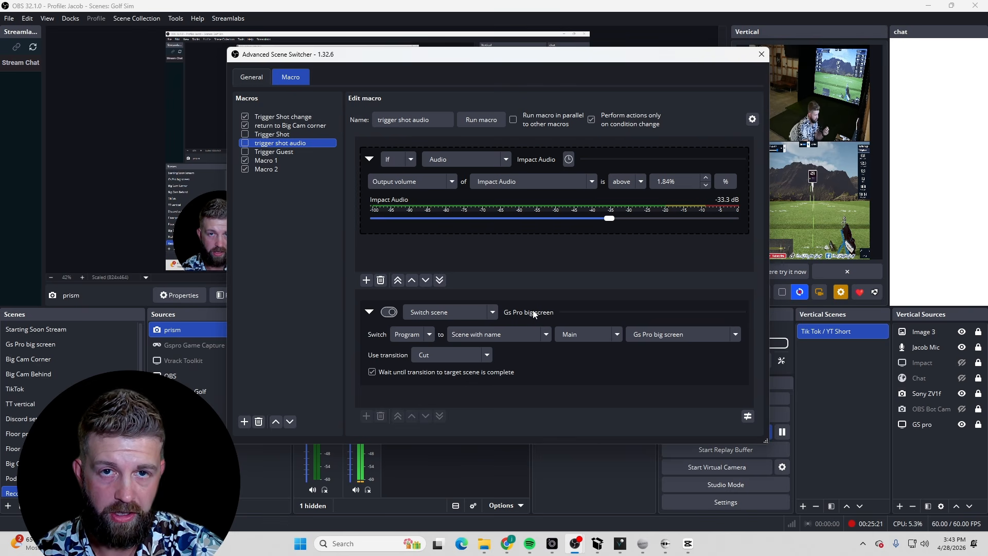
Review the Switch scene action options and the return to Big Cam corner macro, then close Advanced Scene Switcher
left_click(433, 334)
left_click(409, 349)
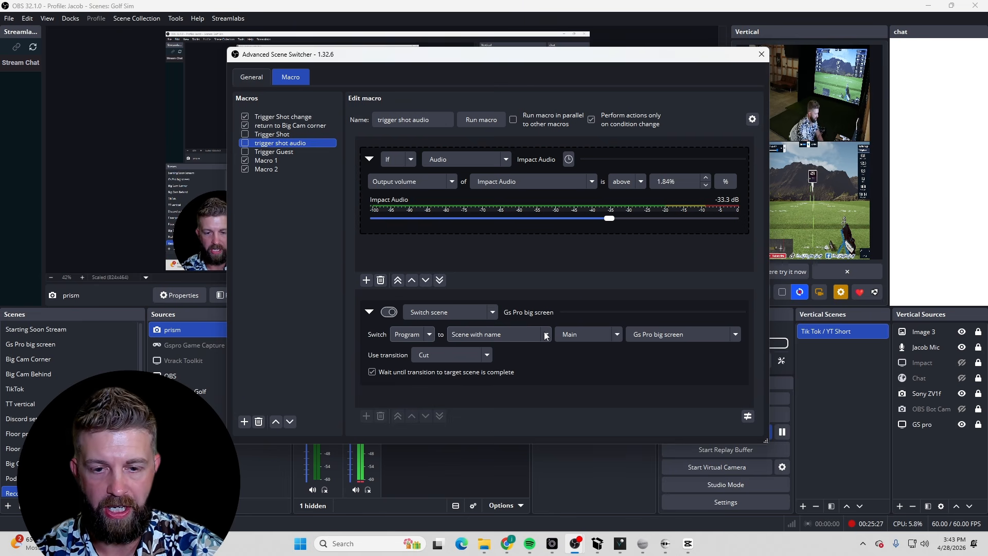
left_click(546, 334)
left_click(529, 348)
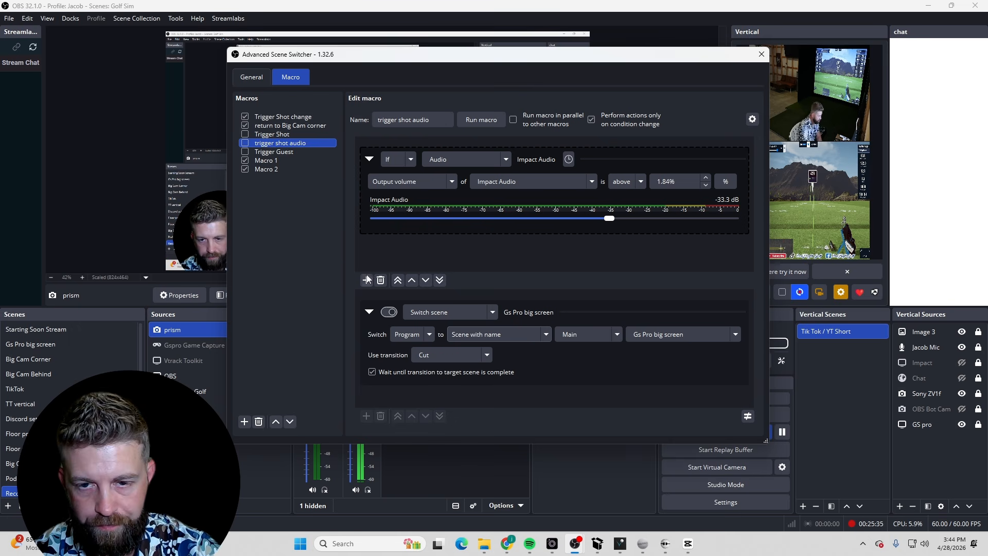
left_click(292, 125)
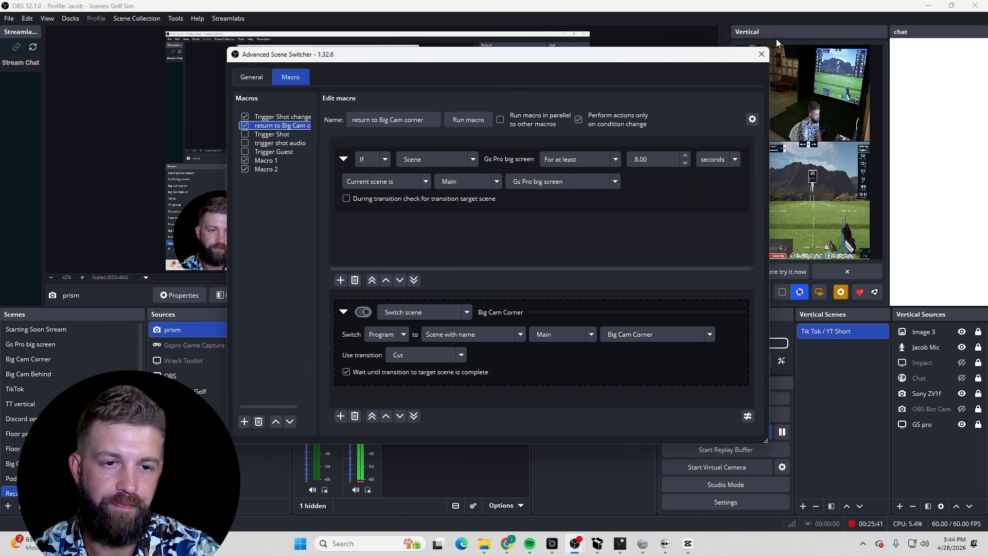
left_click(761, 54)
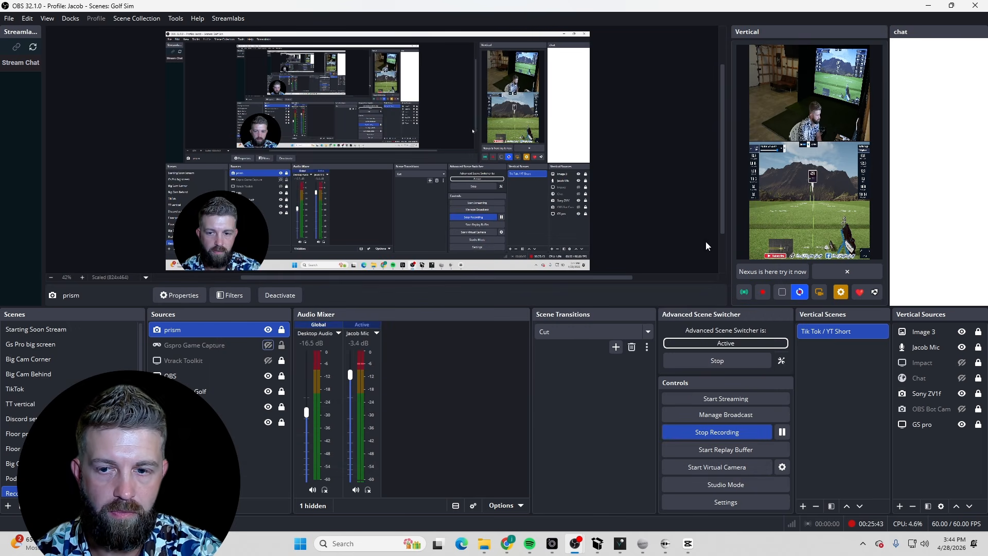